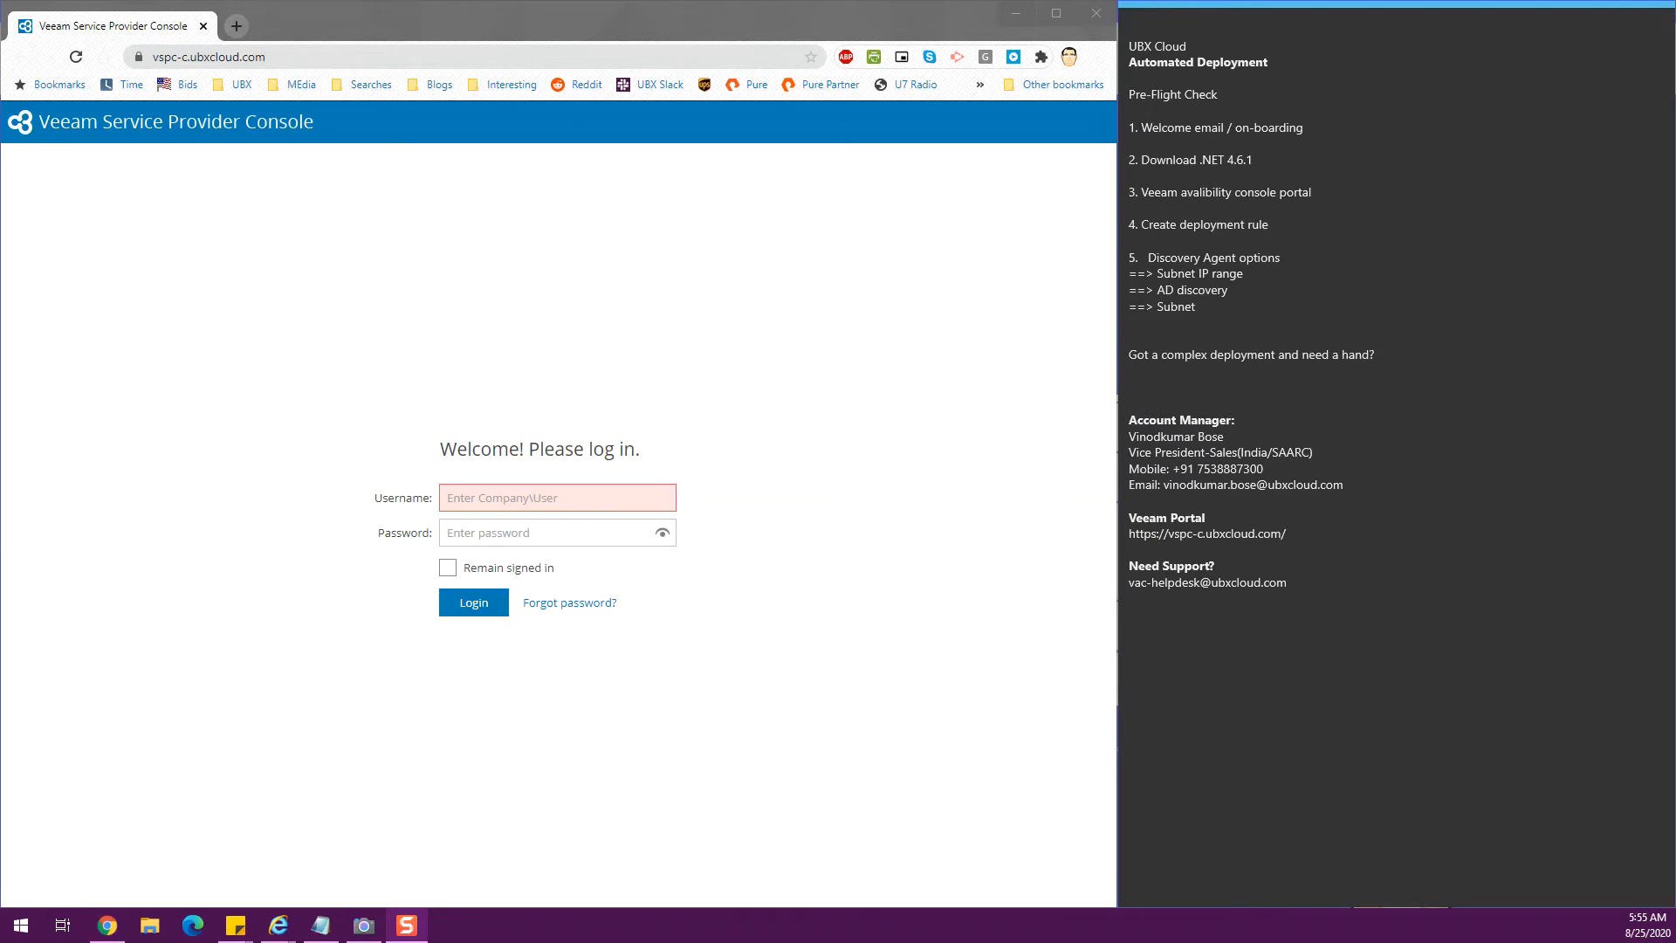
drag(852, 0, 876, 44)
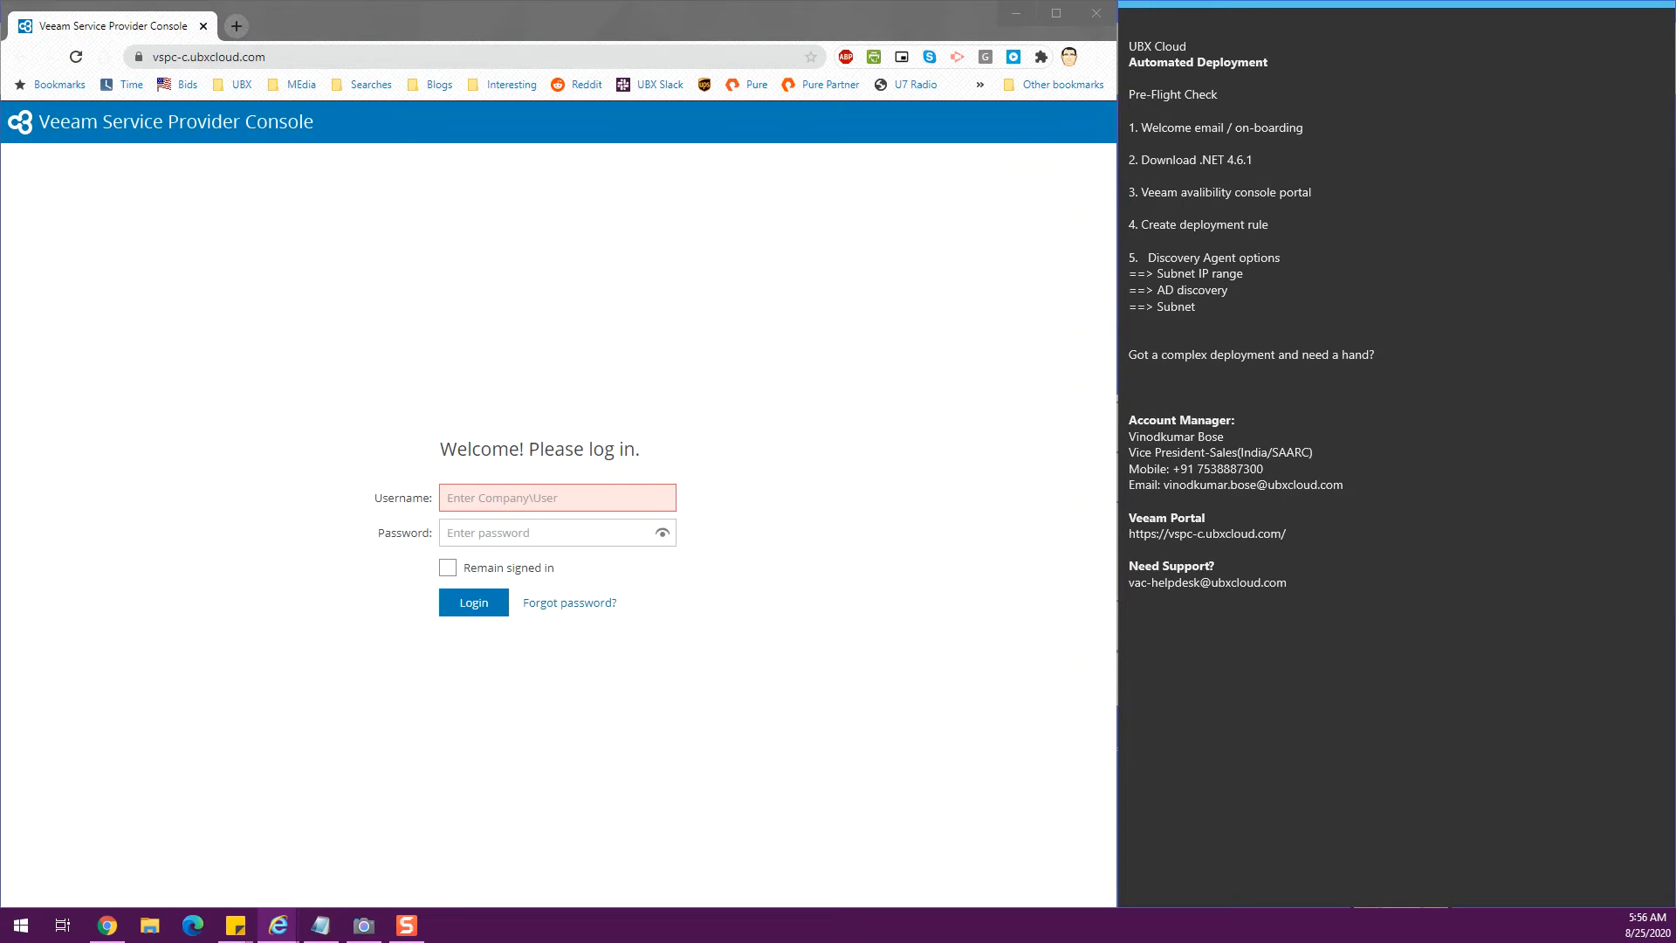
Log in to the service provider console as Demo\tenant01, pasting the account password
click(490, 497)
text(Demo\tenant01)
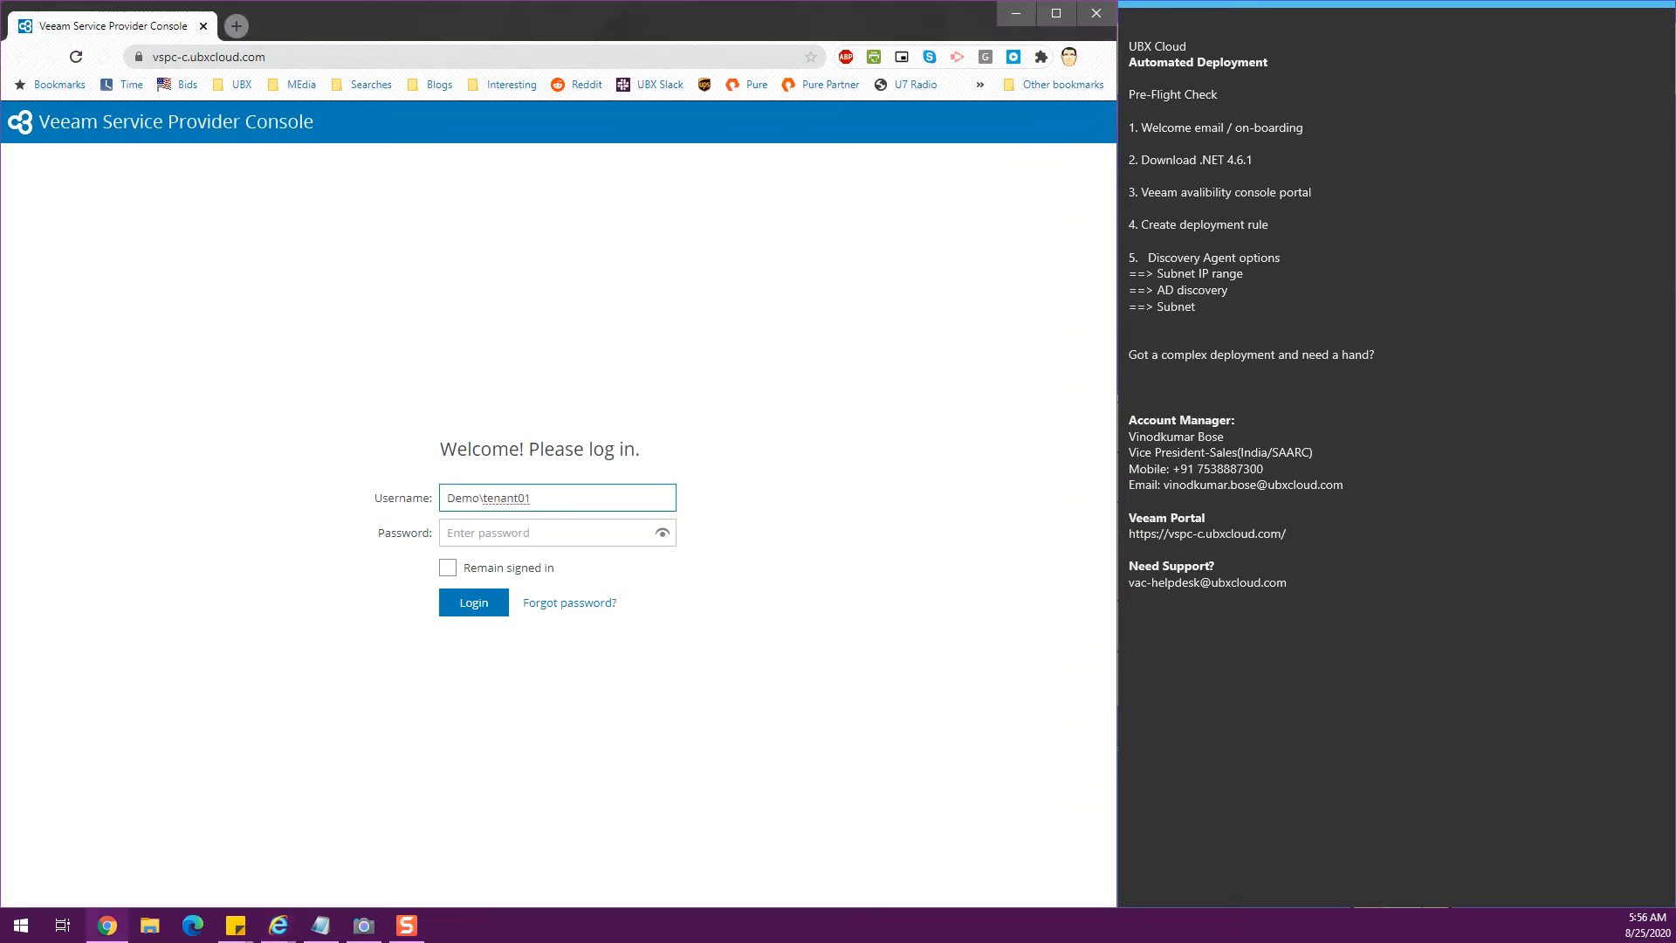
key(alt+Tab)
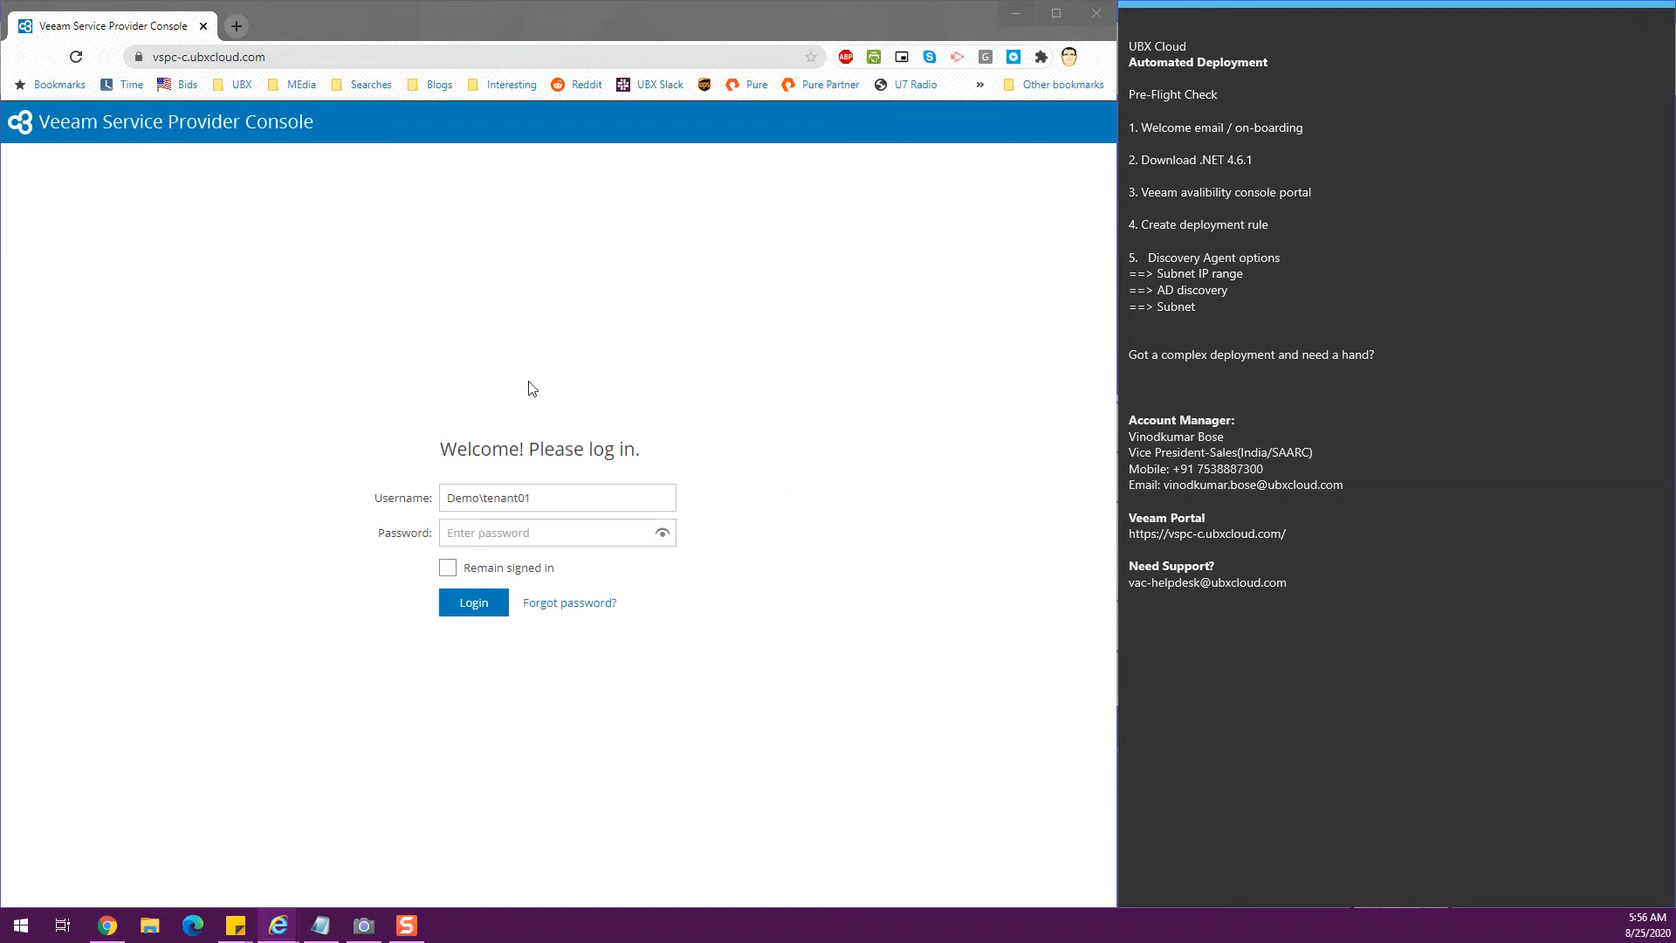
click(541, 533)
key(ctrl+v)
click(484, 606)
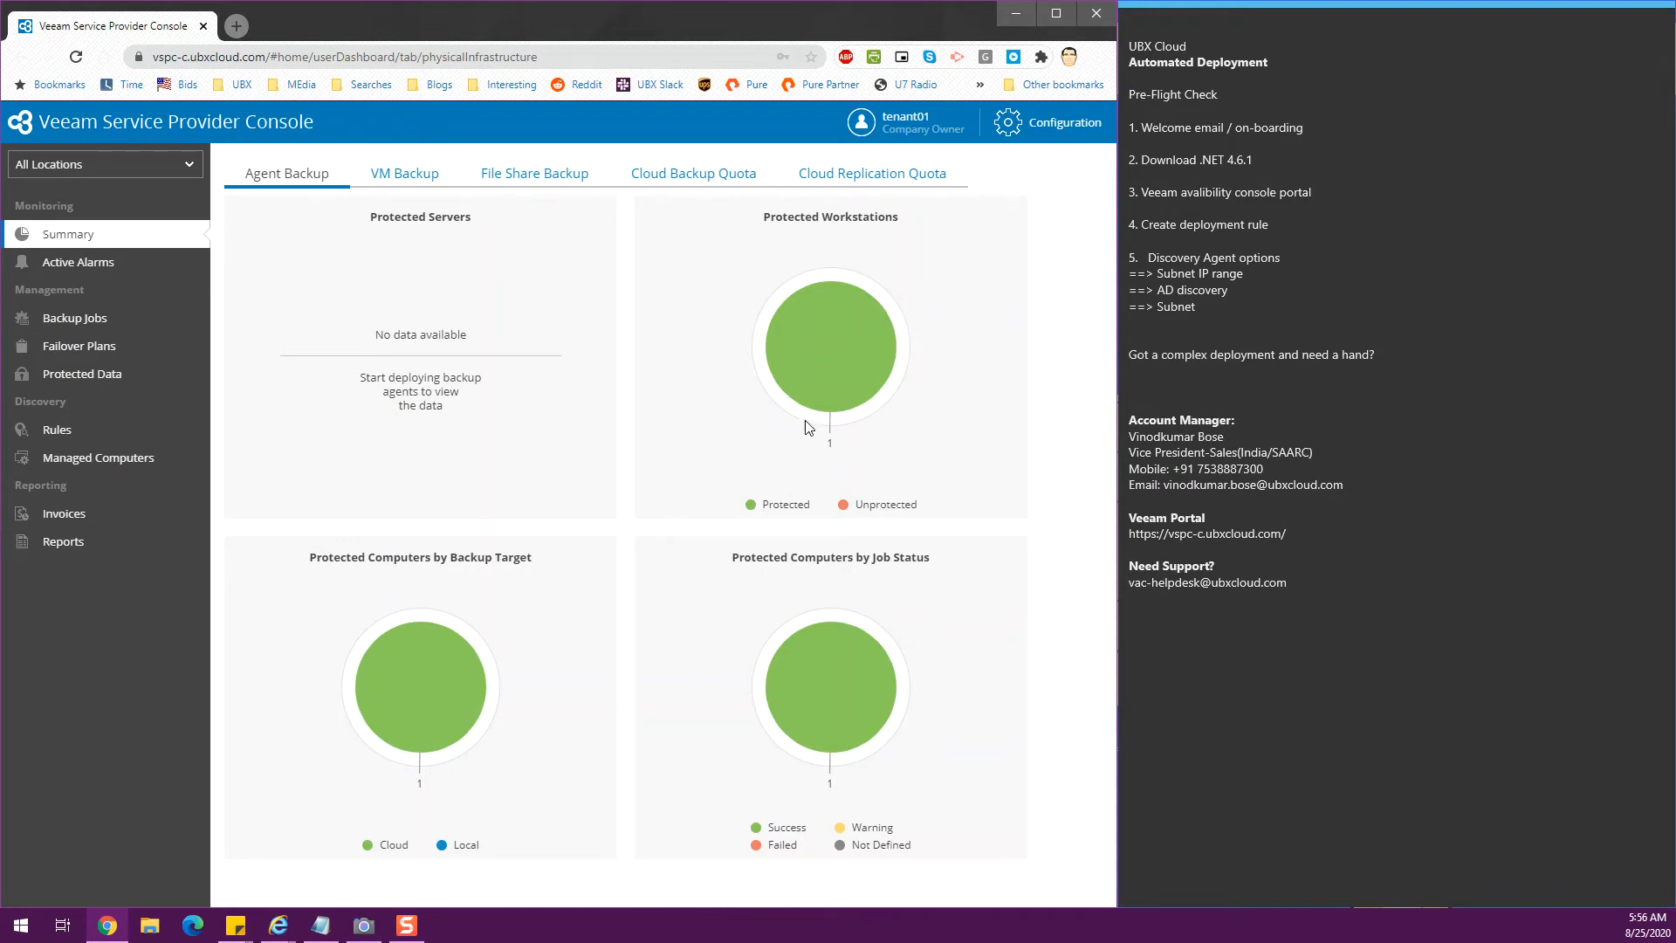
Examine the cloud backup quota in the summary dashboard
click(622, 181)
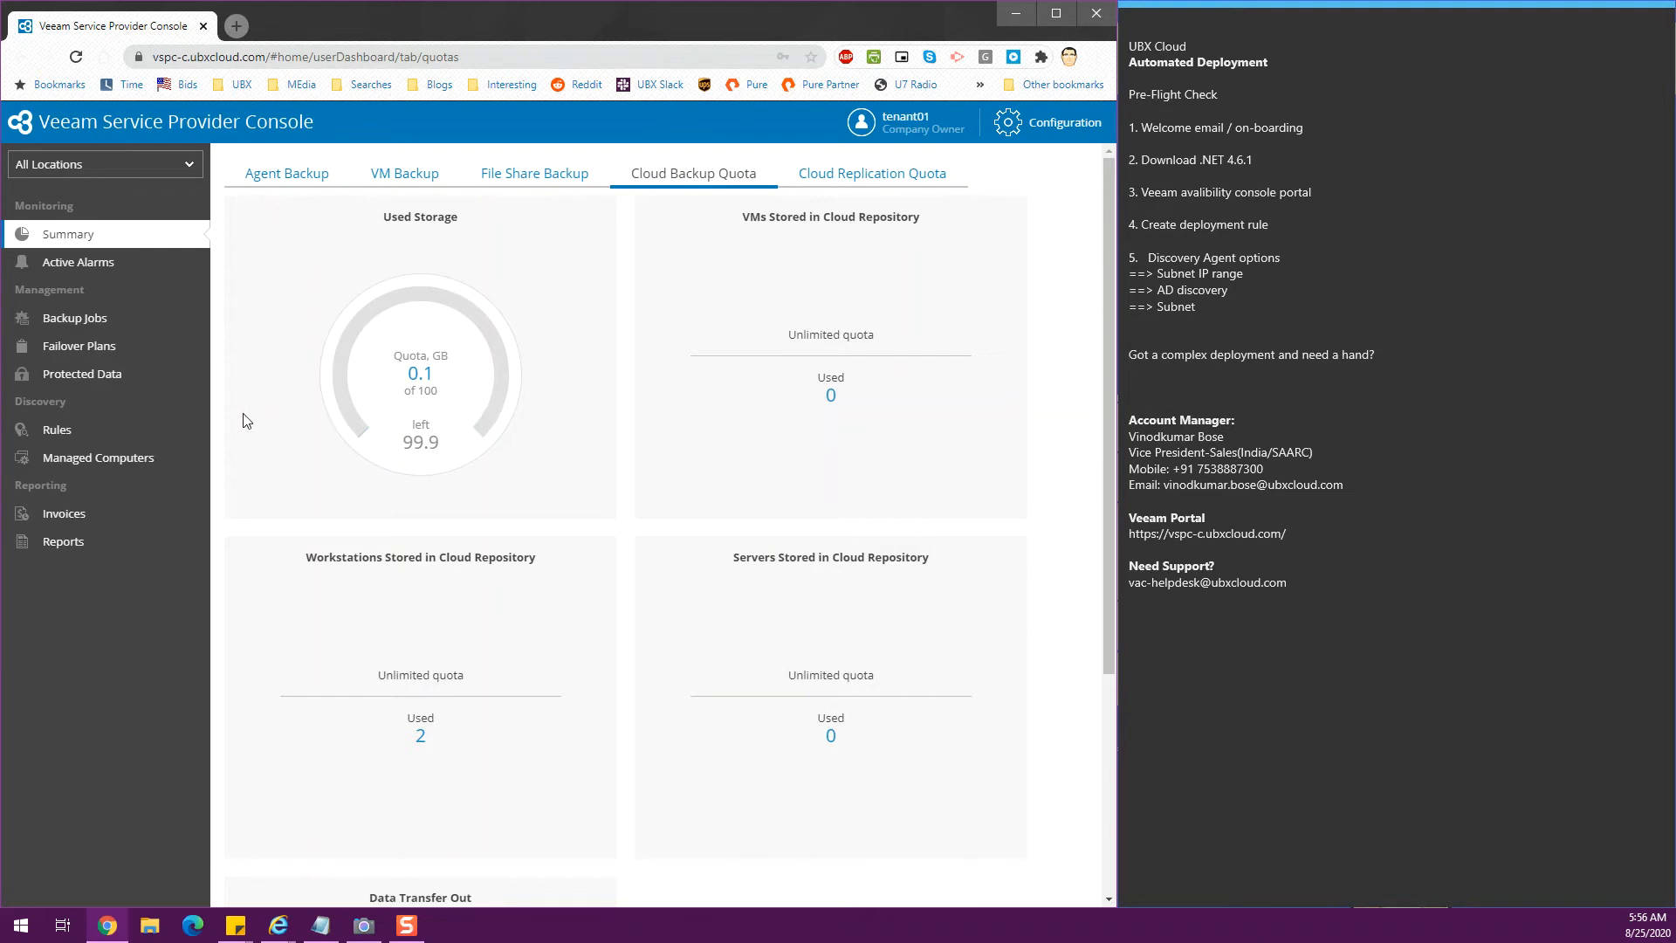
Create a new discovery rule, name it for UBX deployments, and proceed to its company selection
click(55, 430)
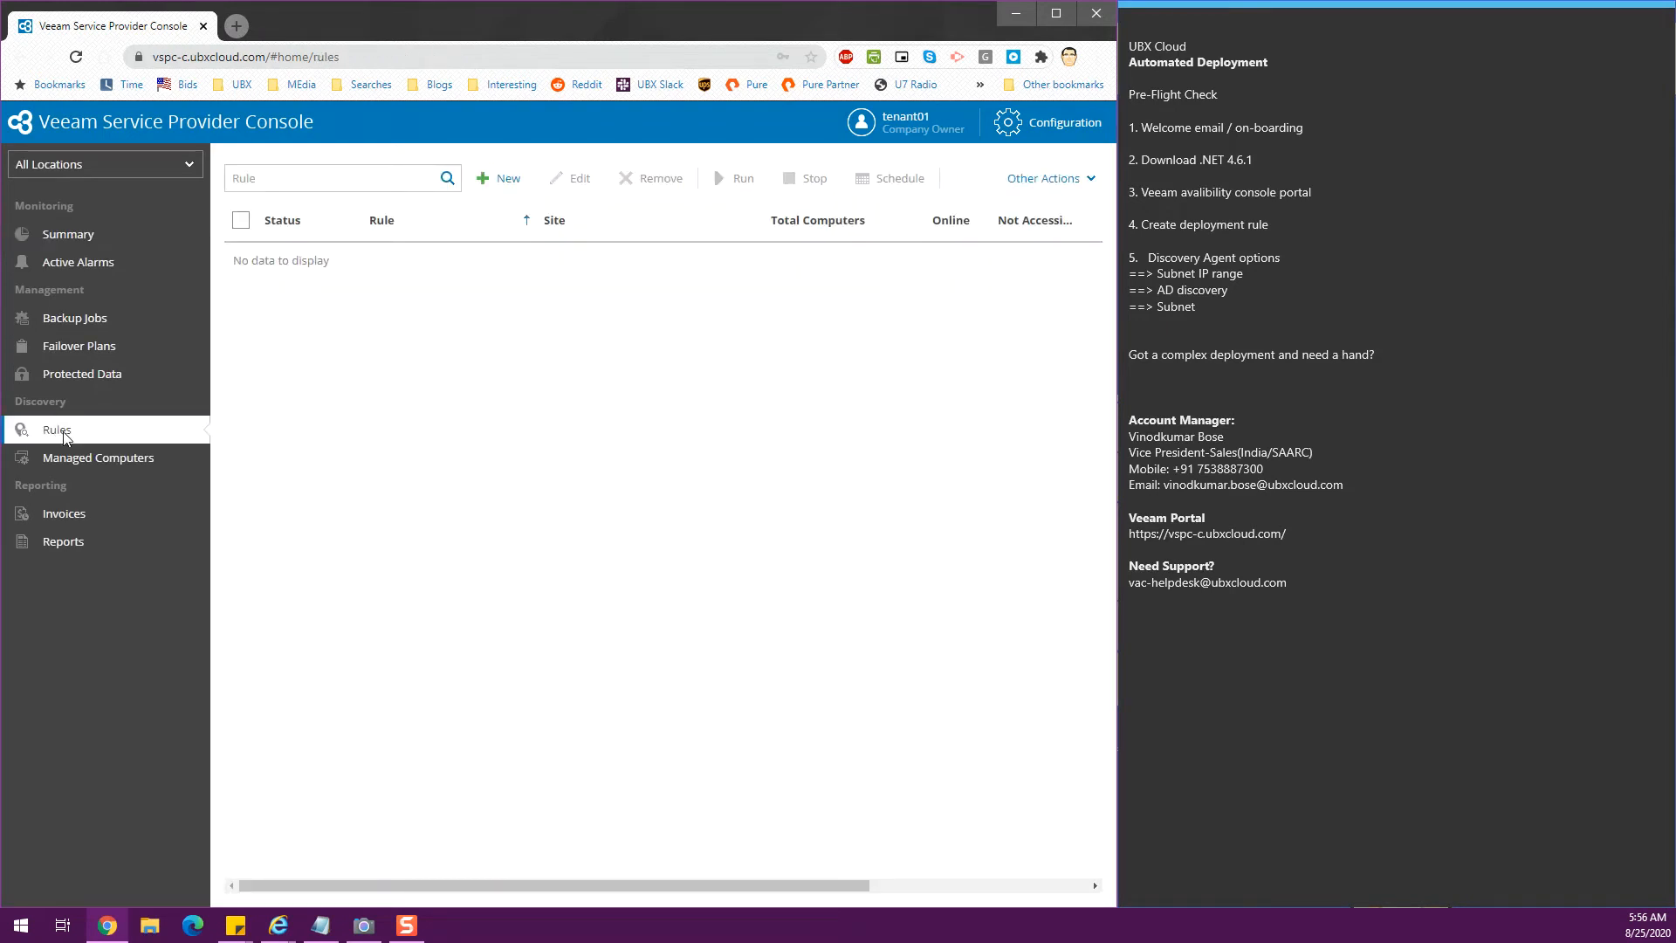
click(508, 180)
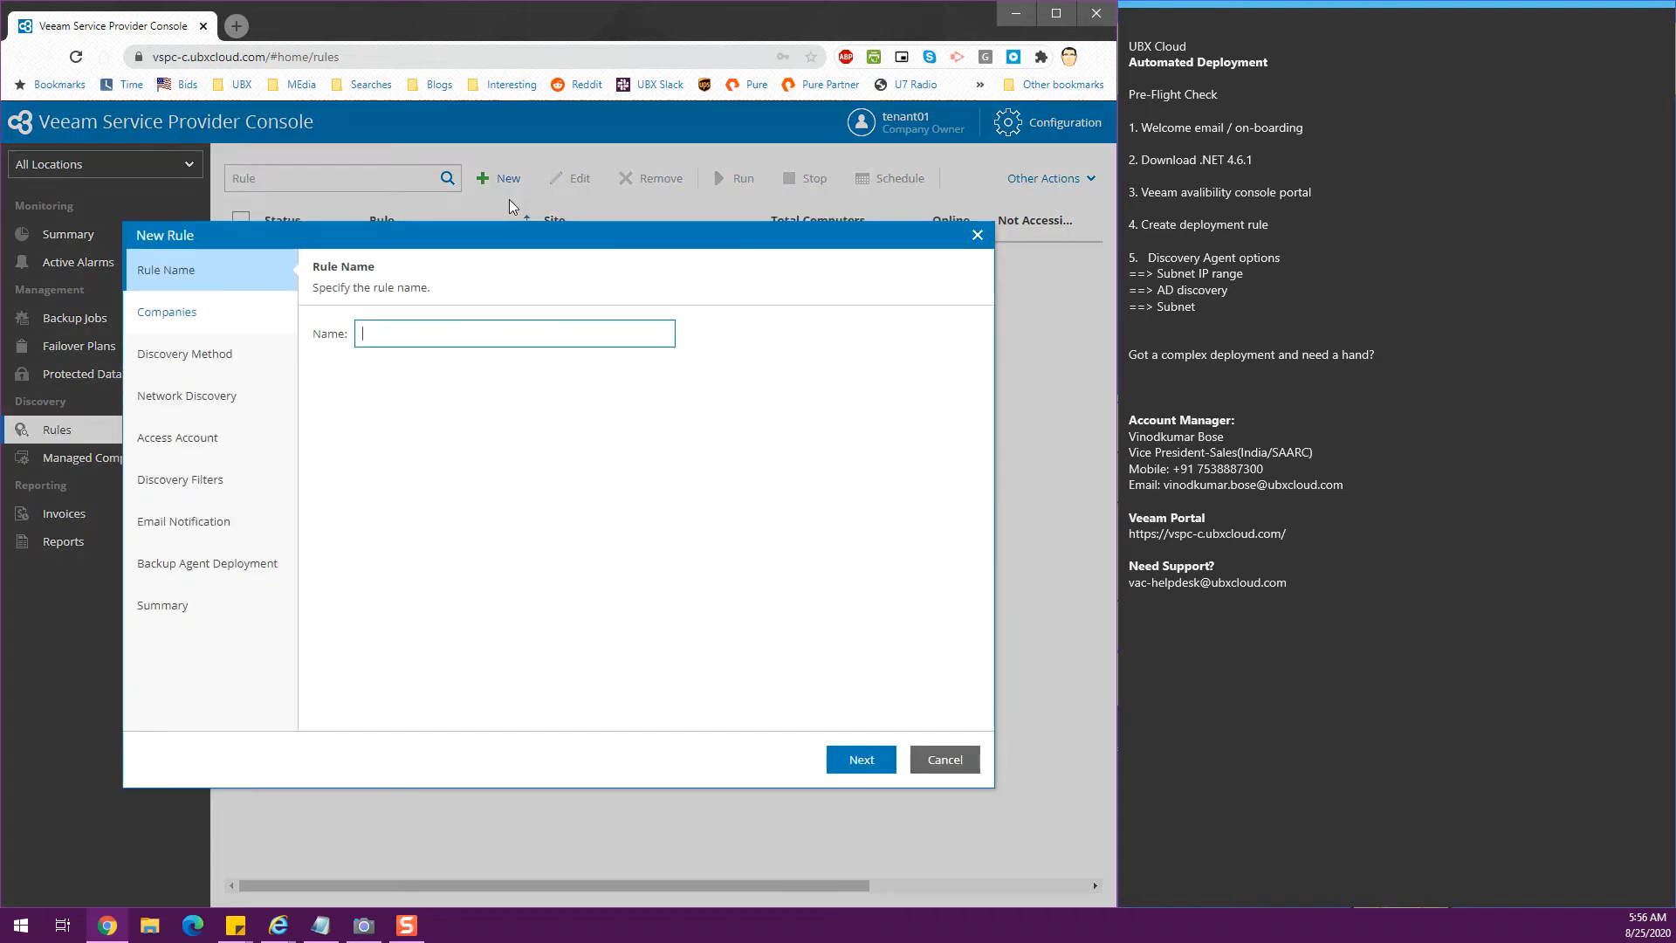
text(UBX Deplu)
key(BackSpace)
key(BackSpace)
text(ouyments)
click(846, 772)
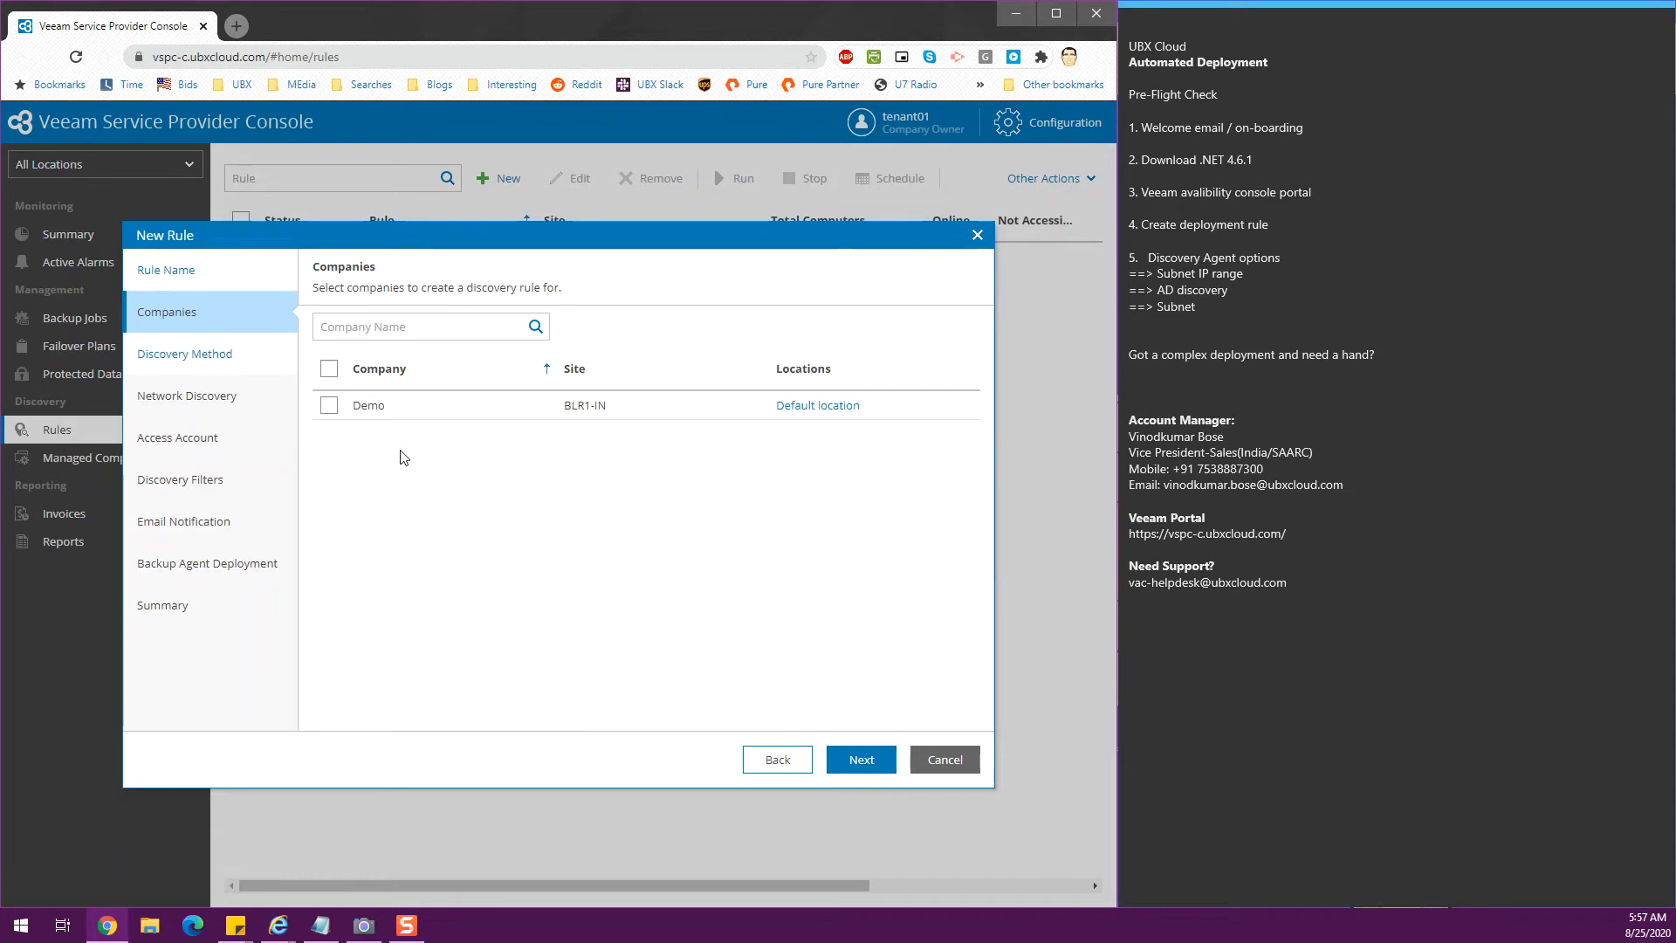
Assign the Demo company to the rule and accept network-based discovery as its discovery method
click(347, 412)
click(861, 760)
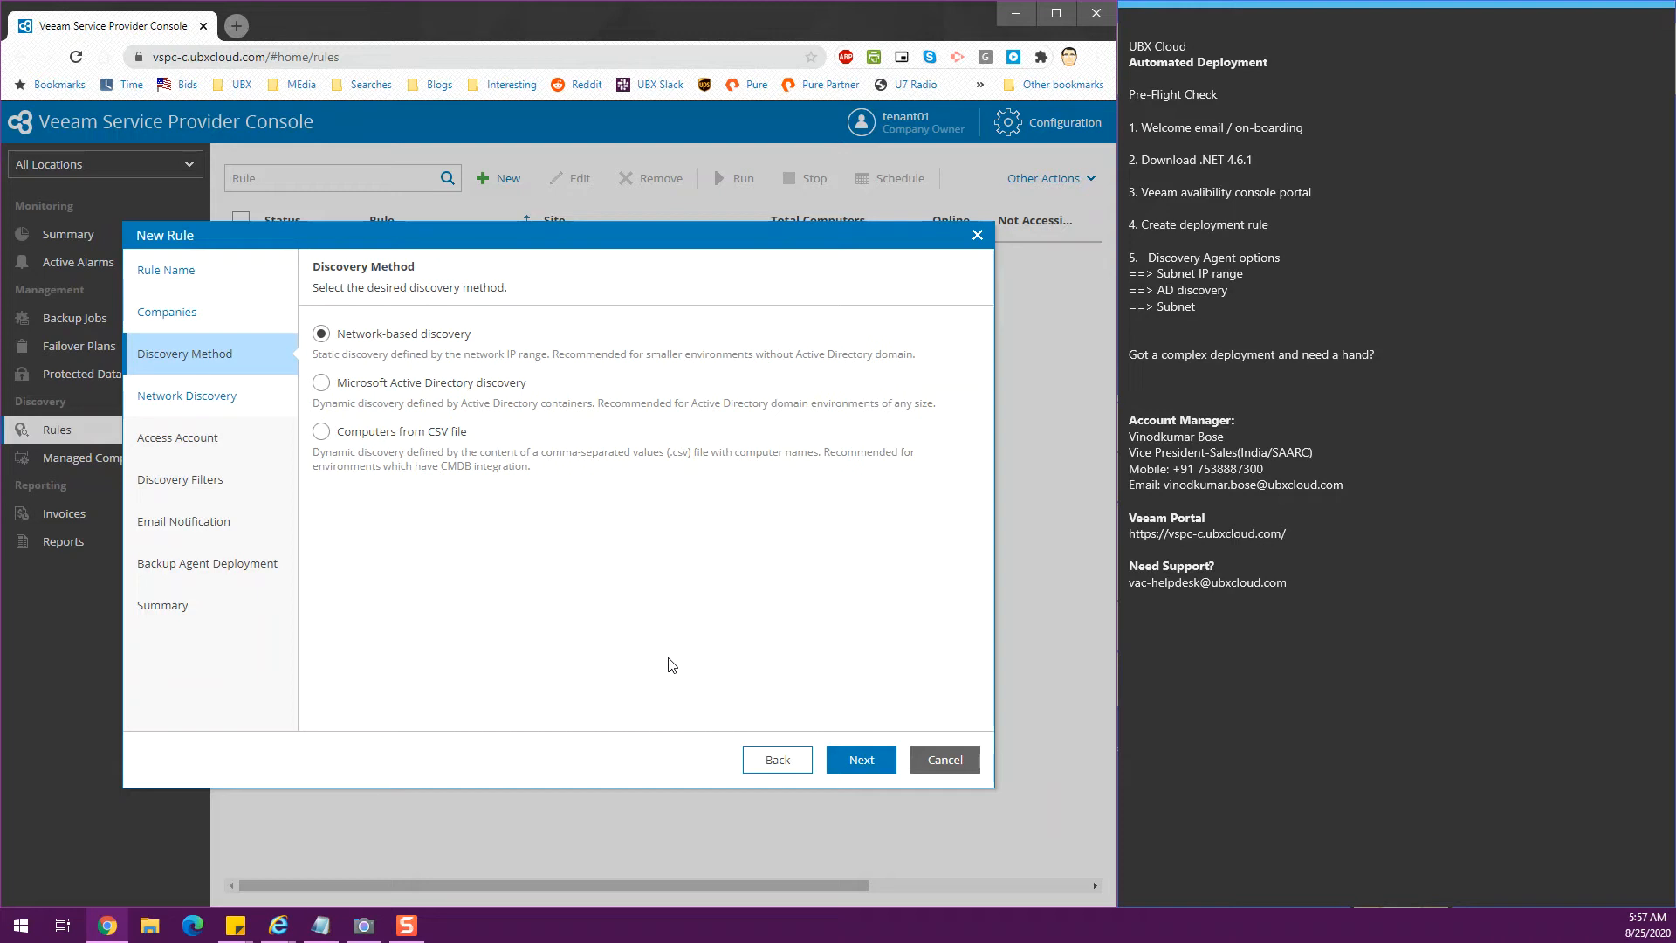
click(860, 761)
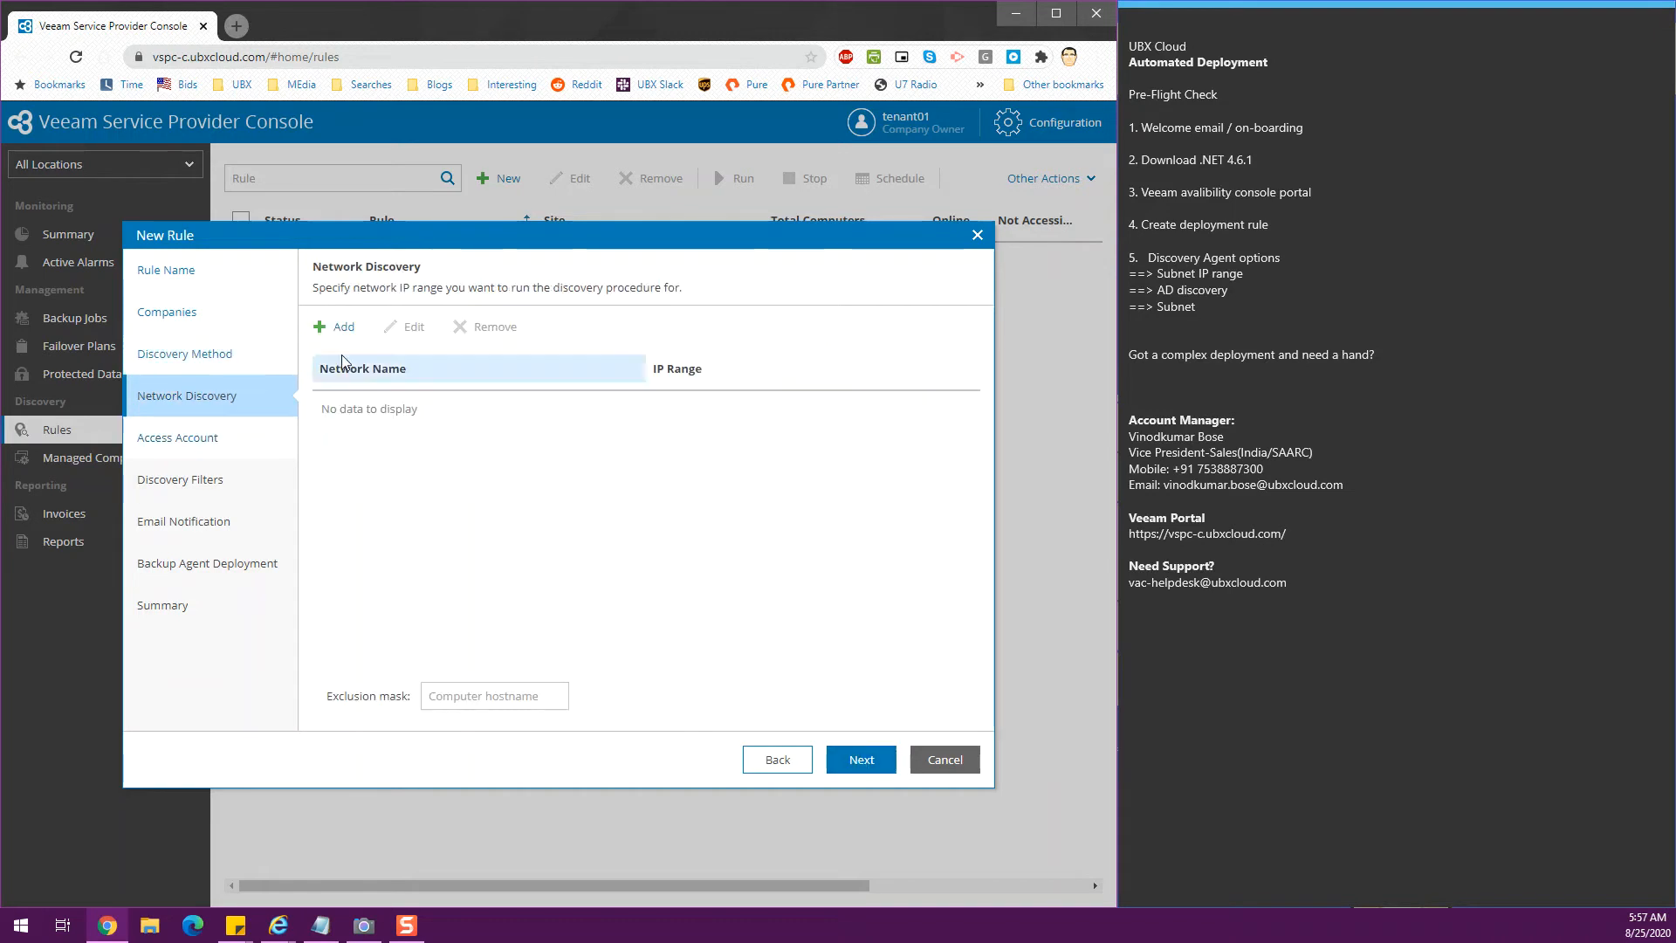
Add a network named DESKTOPS to the rule with the IP range 192.168.101.1 to 192.168.101.100
click(341, 328)
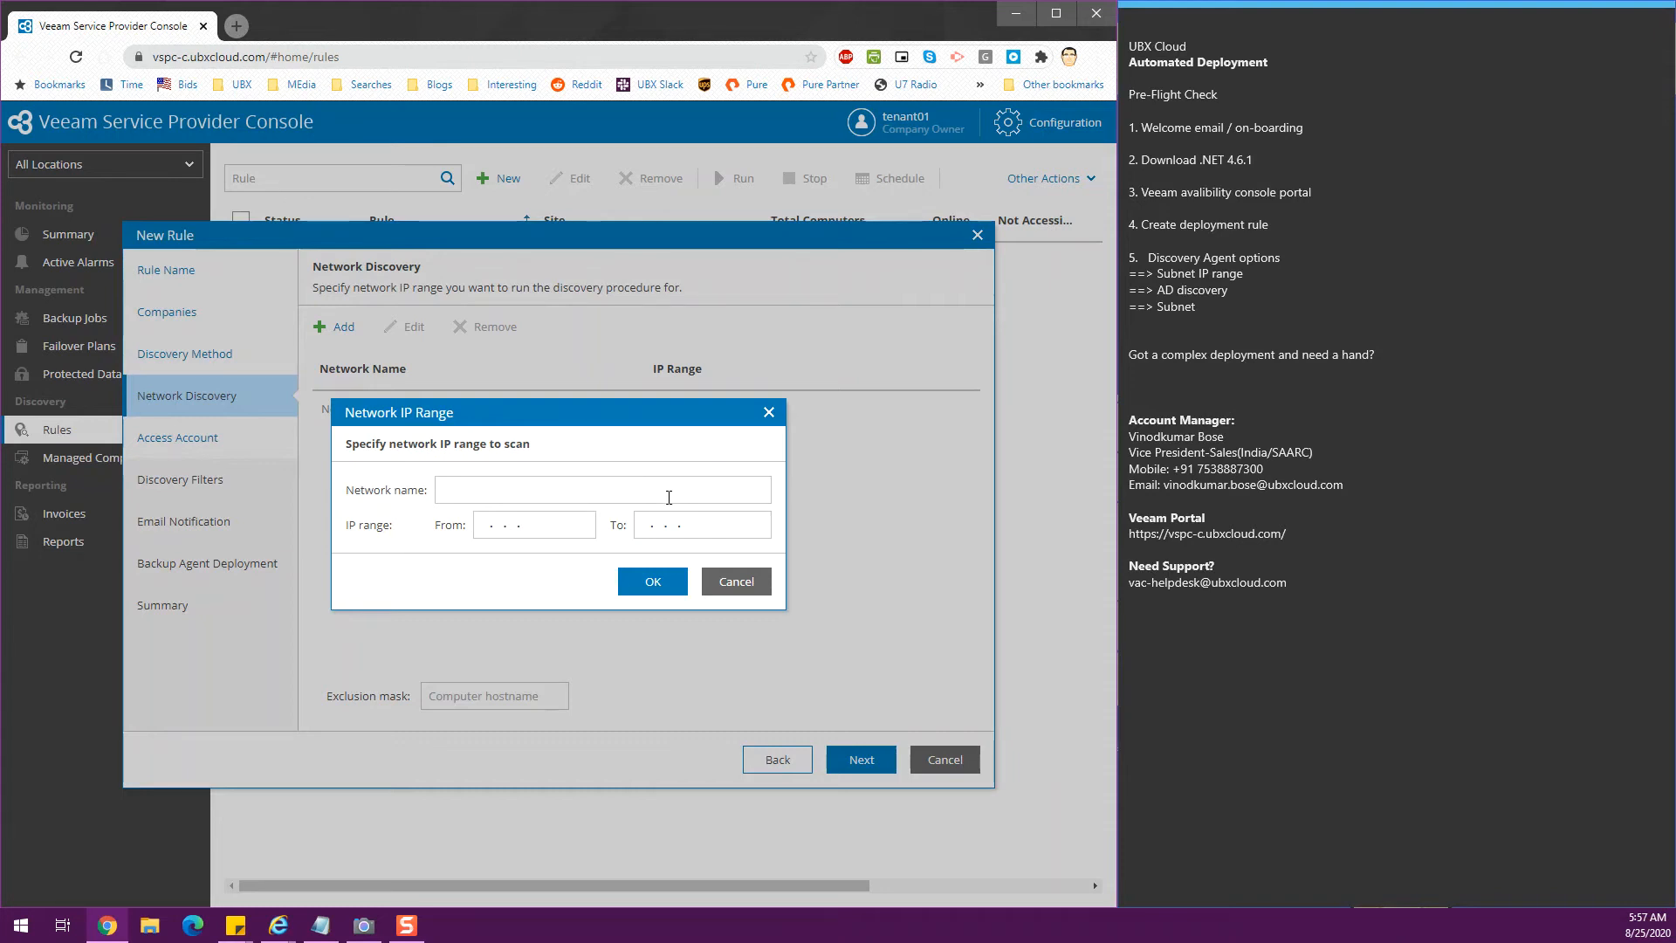
click(561, 488)
text(DESKTOPS)
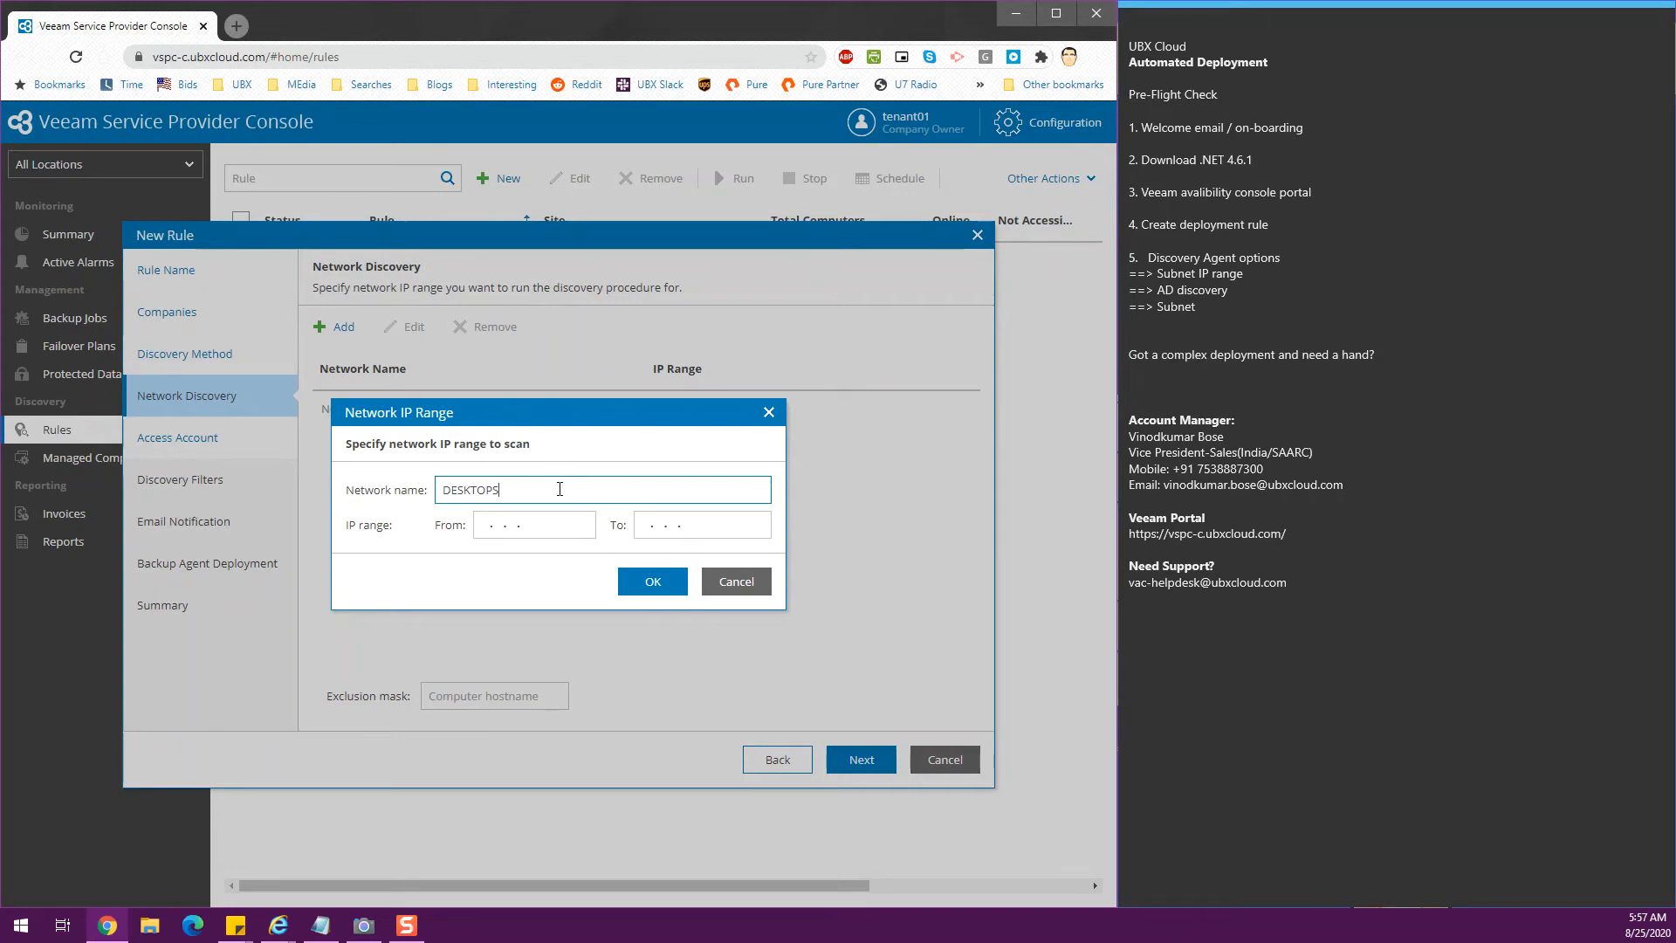
key(Tab)
text(192.168.101.1)
drag(703, 526, 735, 525)
click(724, 526)
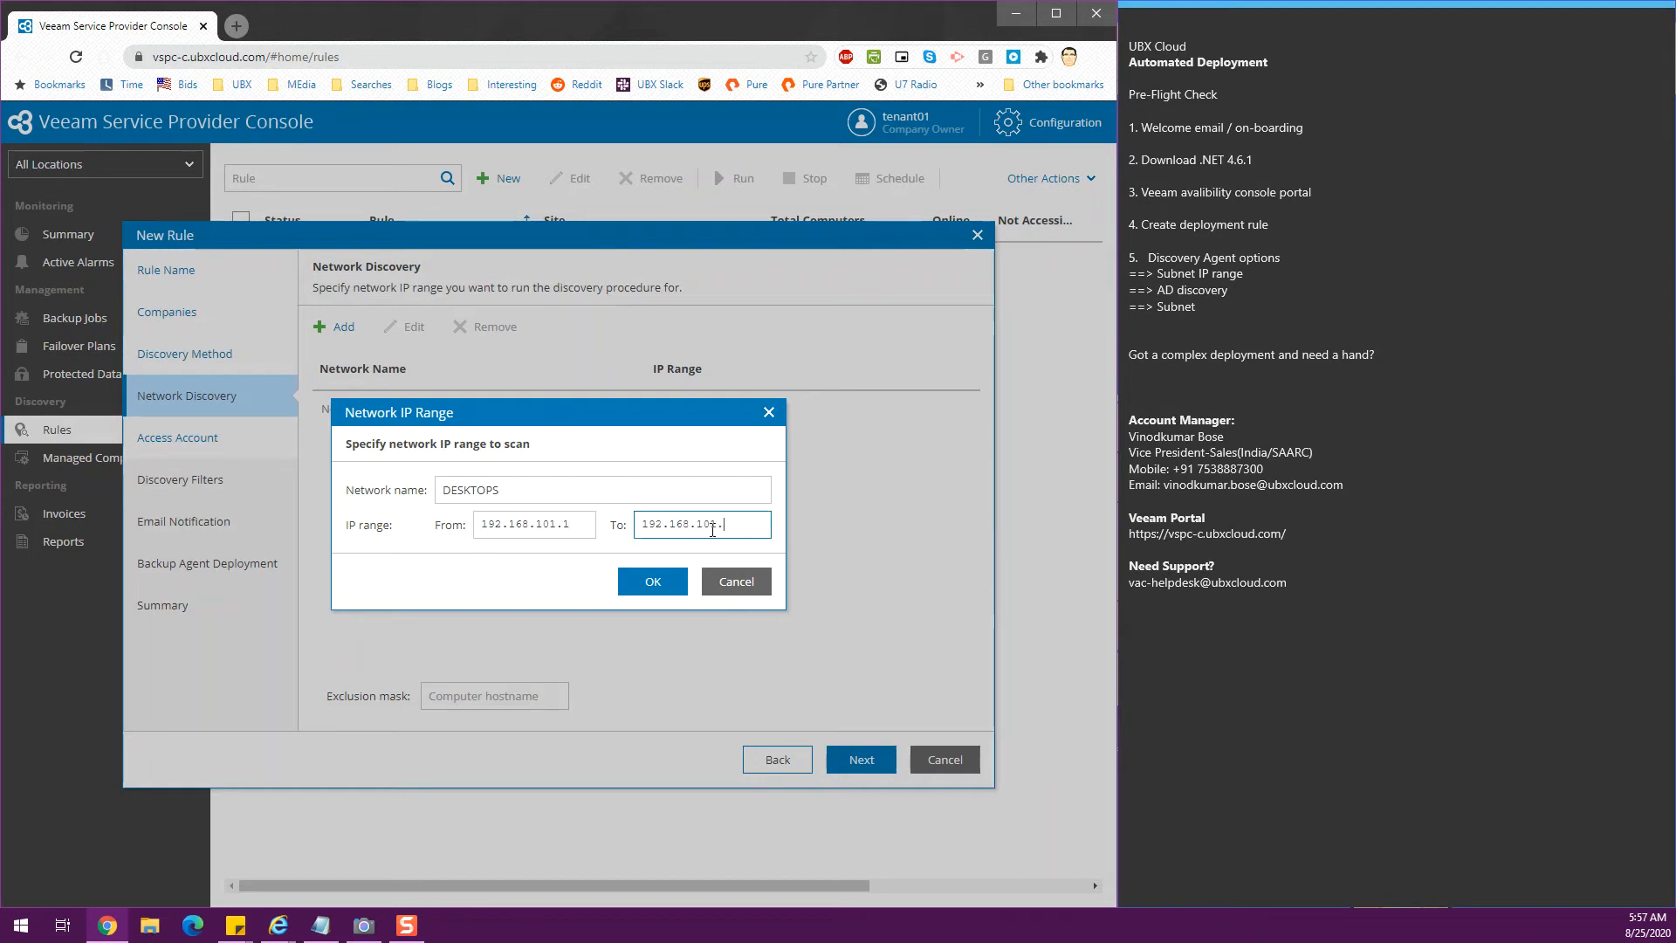
text(100)
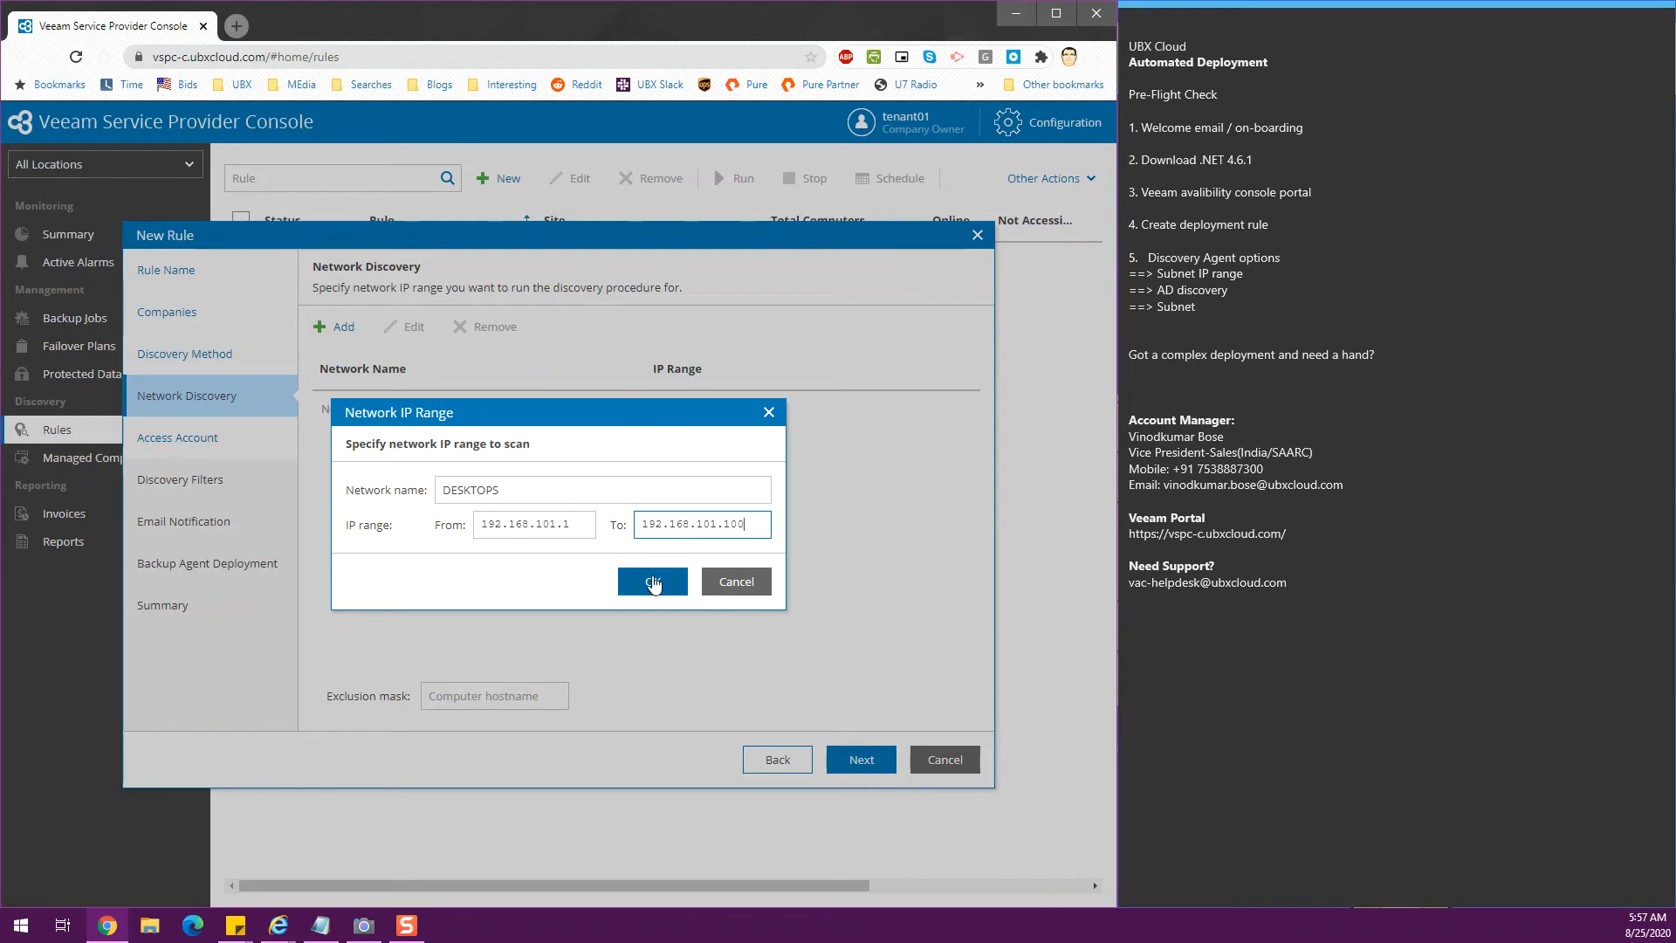
click(652, 575)
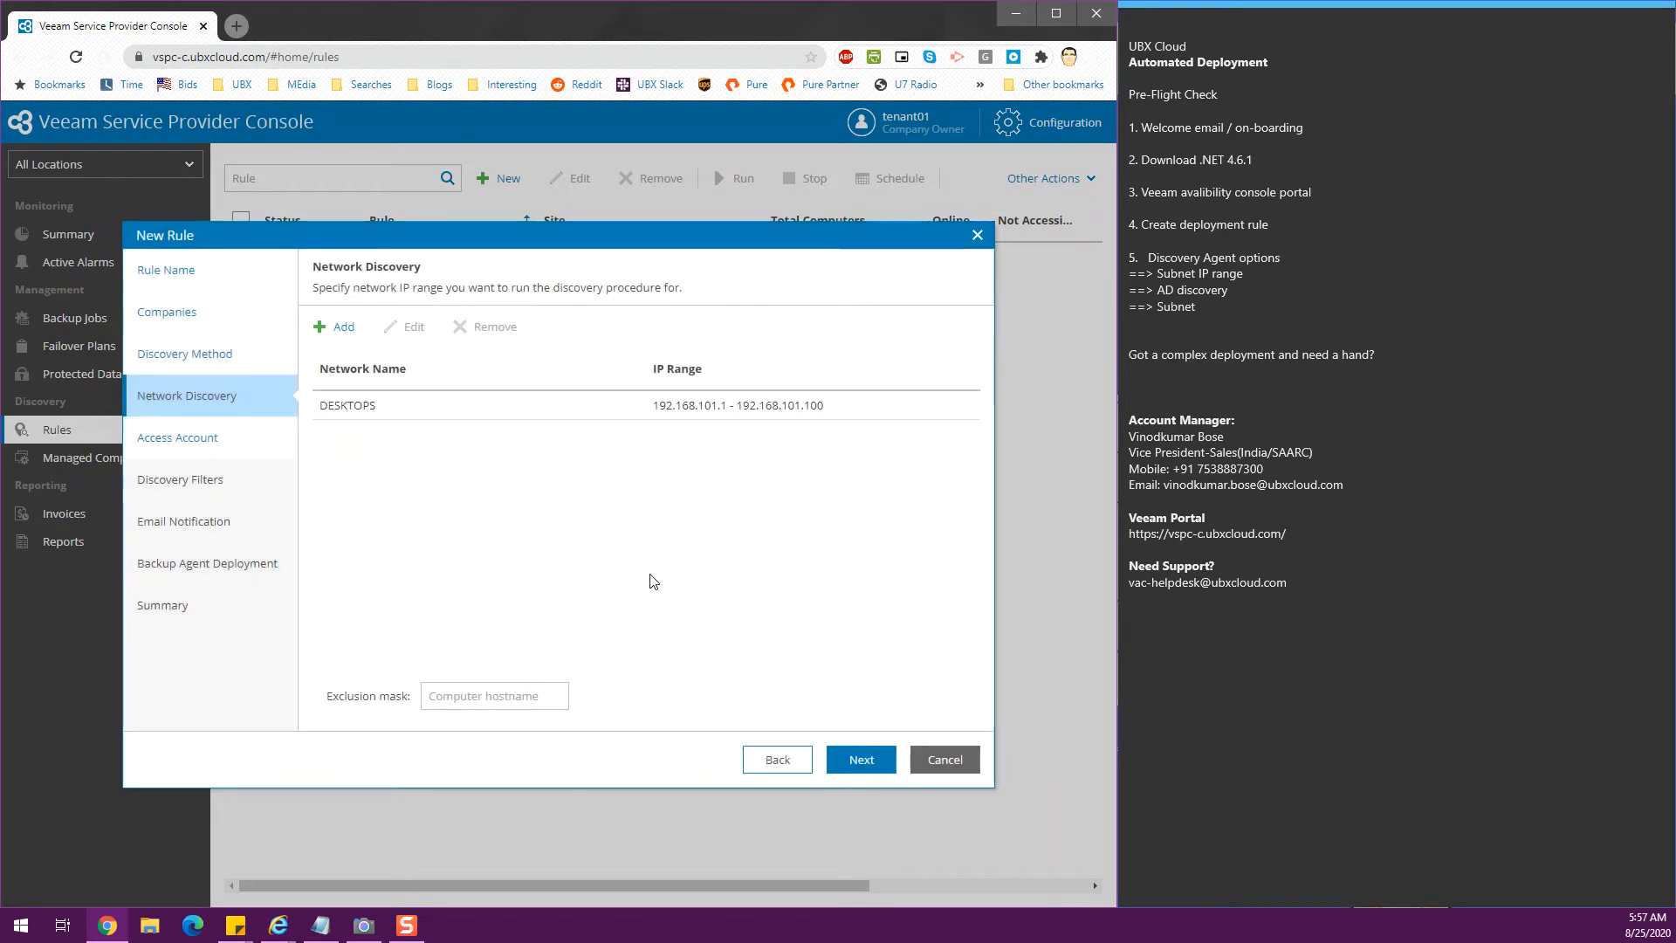
Add a second network named LAPTOPS with the IP range 192.168.102.1 to 192.168.102.100
click(332, 329)
click(479, 497)
text(LAPTOPSD)
key(BackSpace)
key(Tab)
text(192.168.102.1)
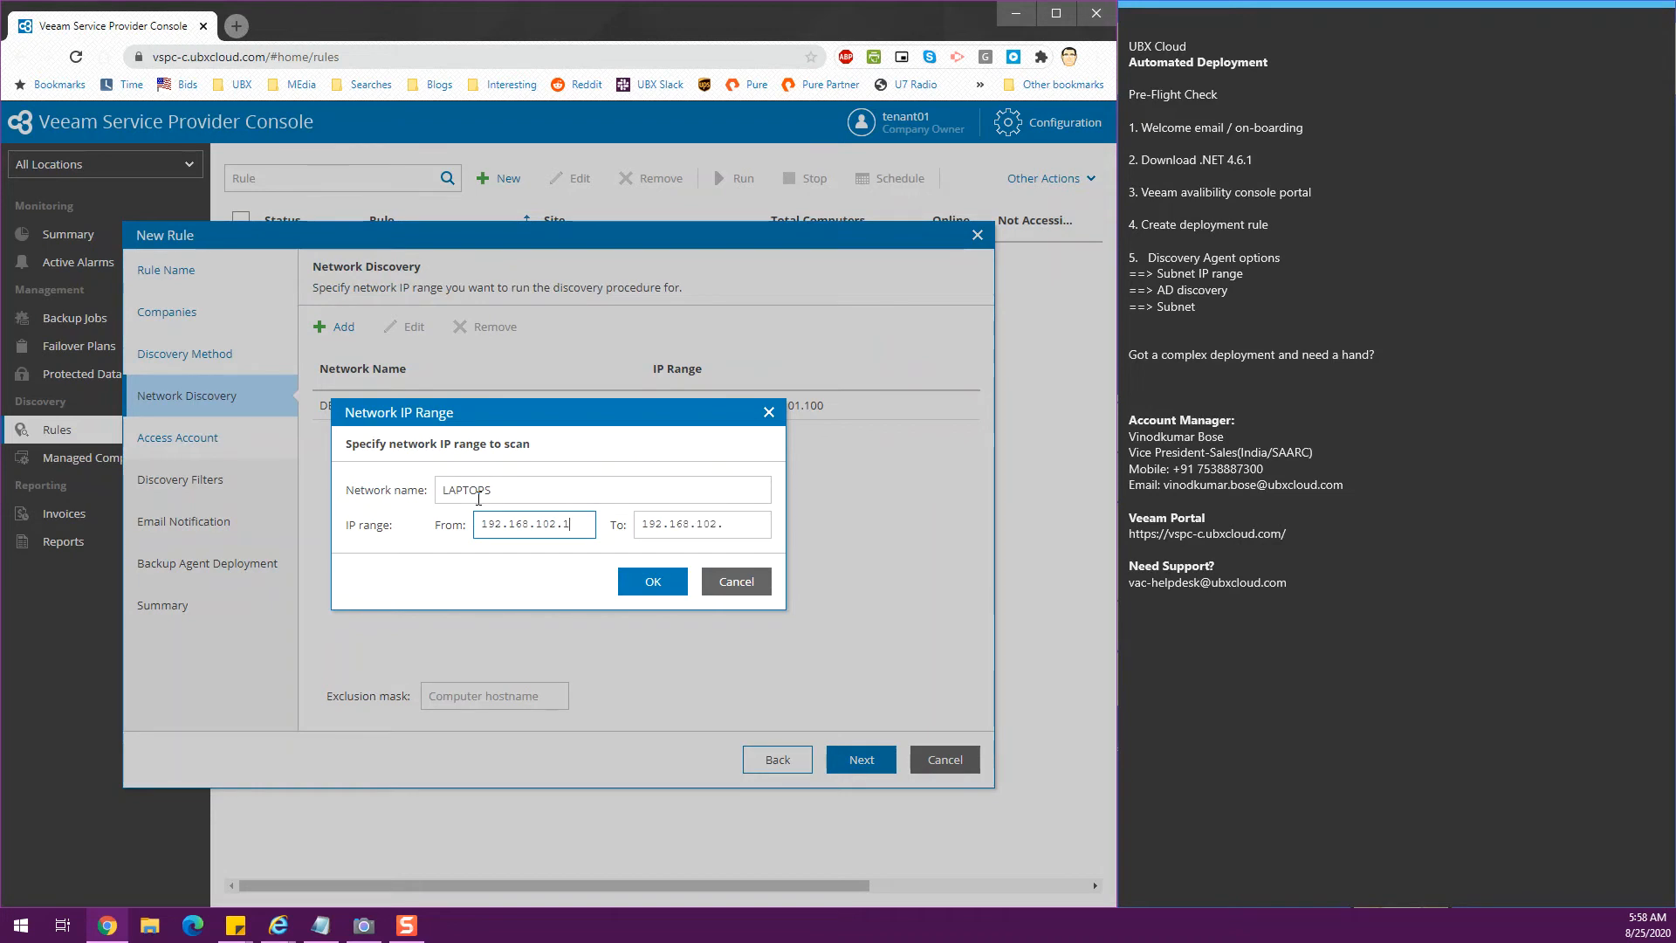
click(727, 529)
text(100)
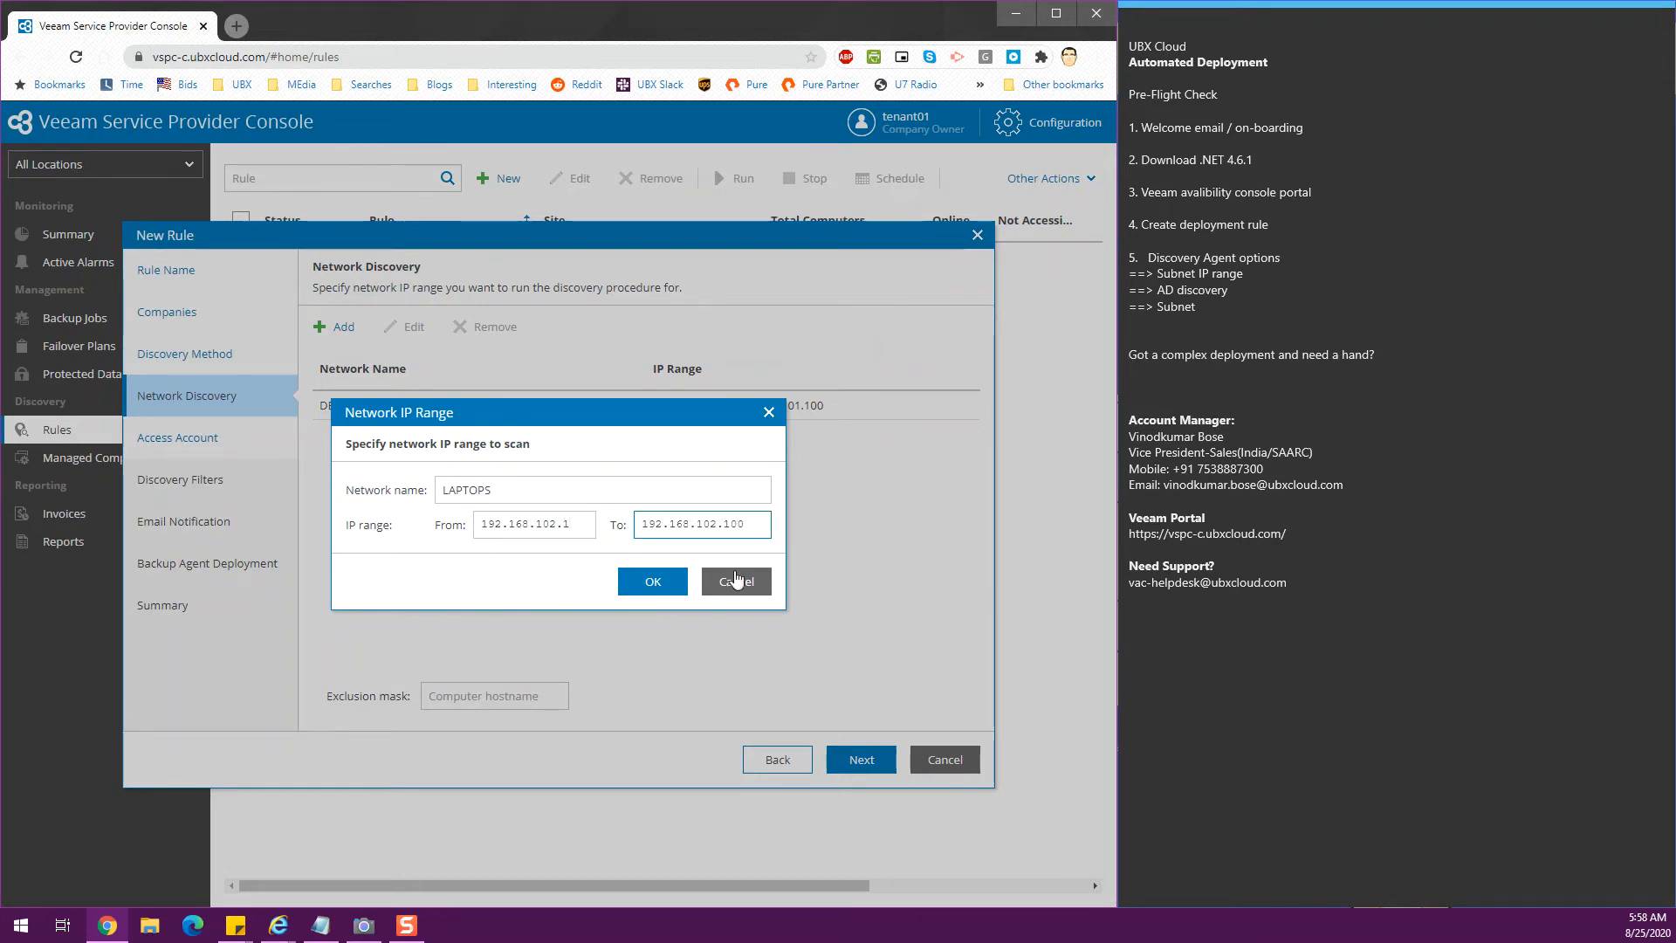
click(632, 579)
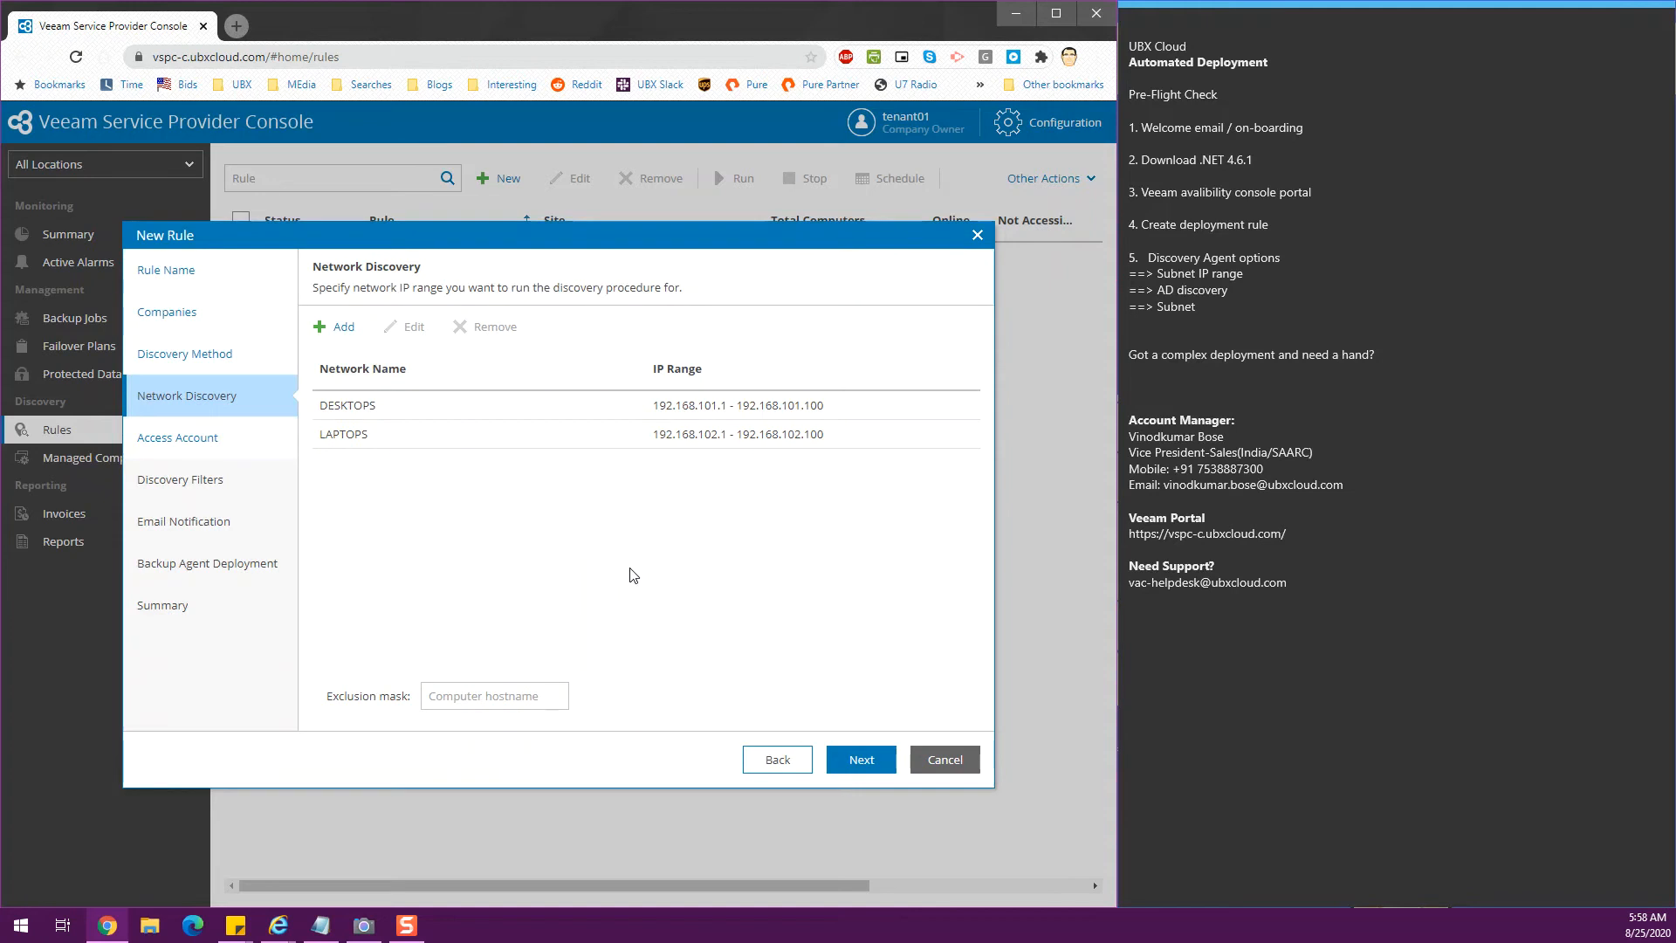
Try Microsoft Active Directory discovery as the rule's discovery method, with the option to run a custom query
click(861, 761)
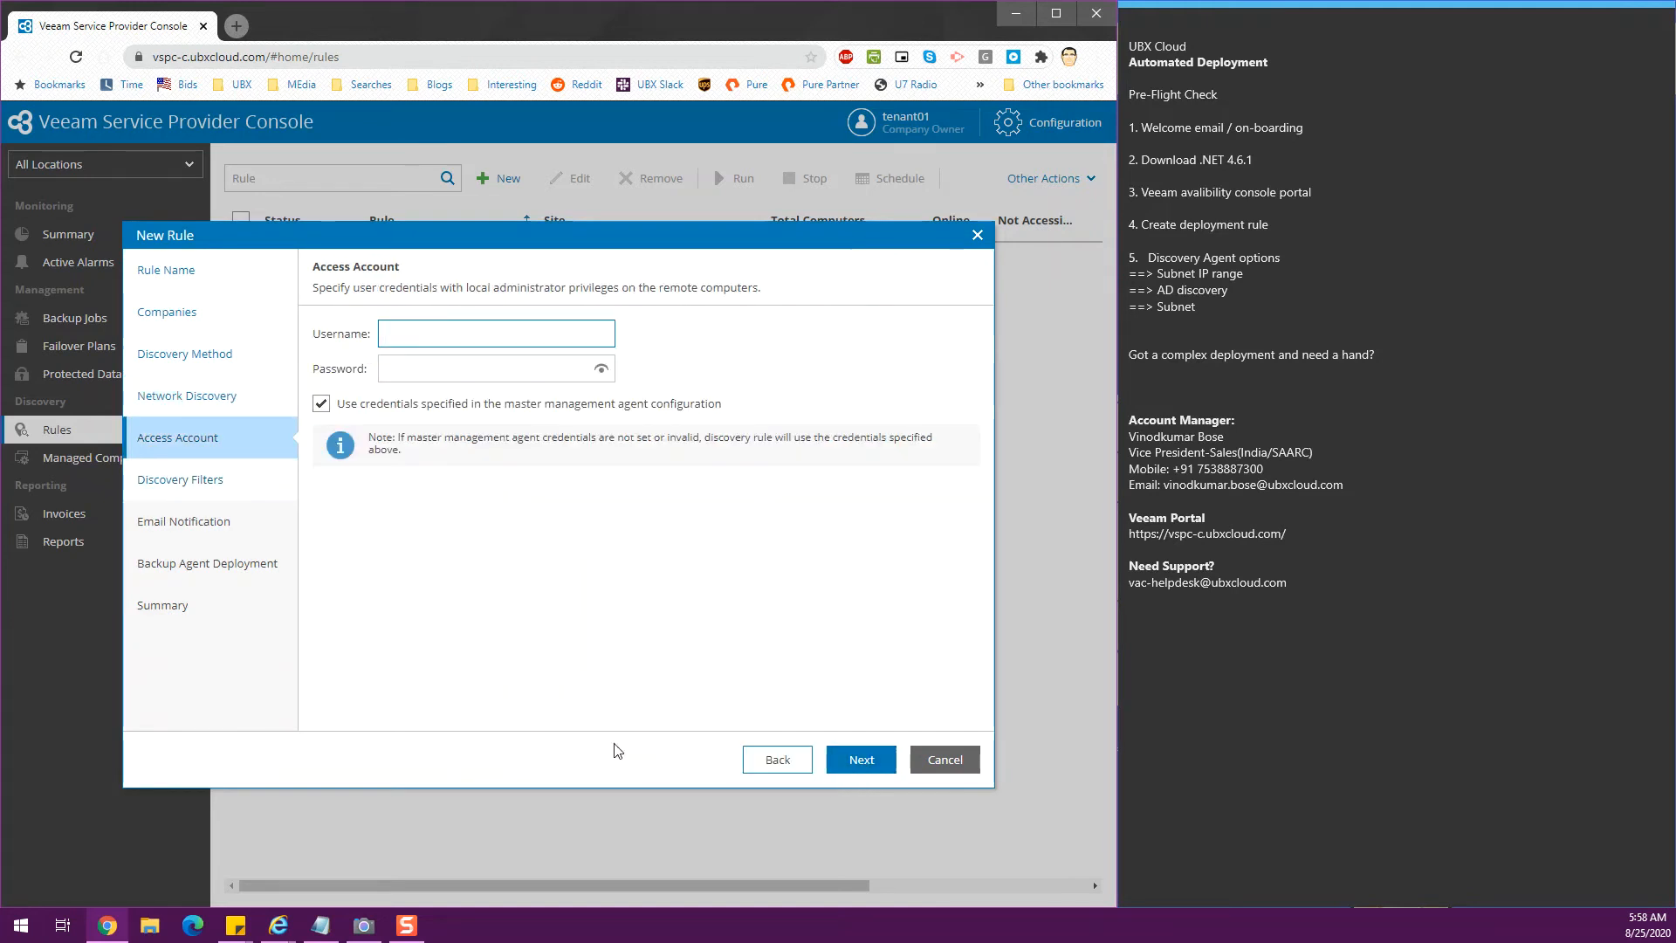
click(772, 758)
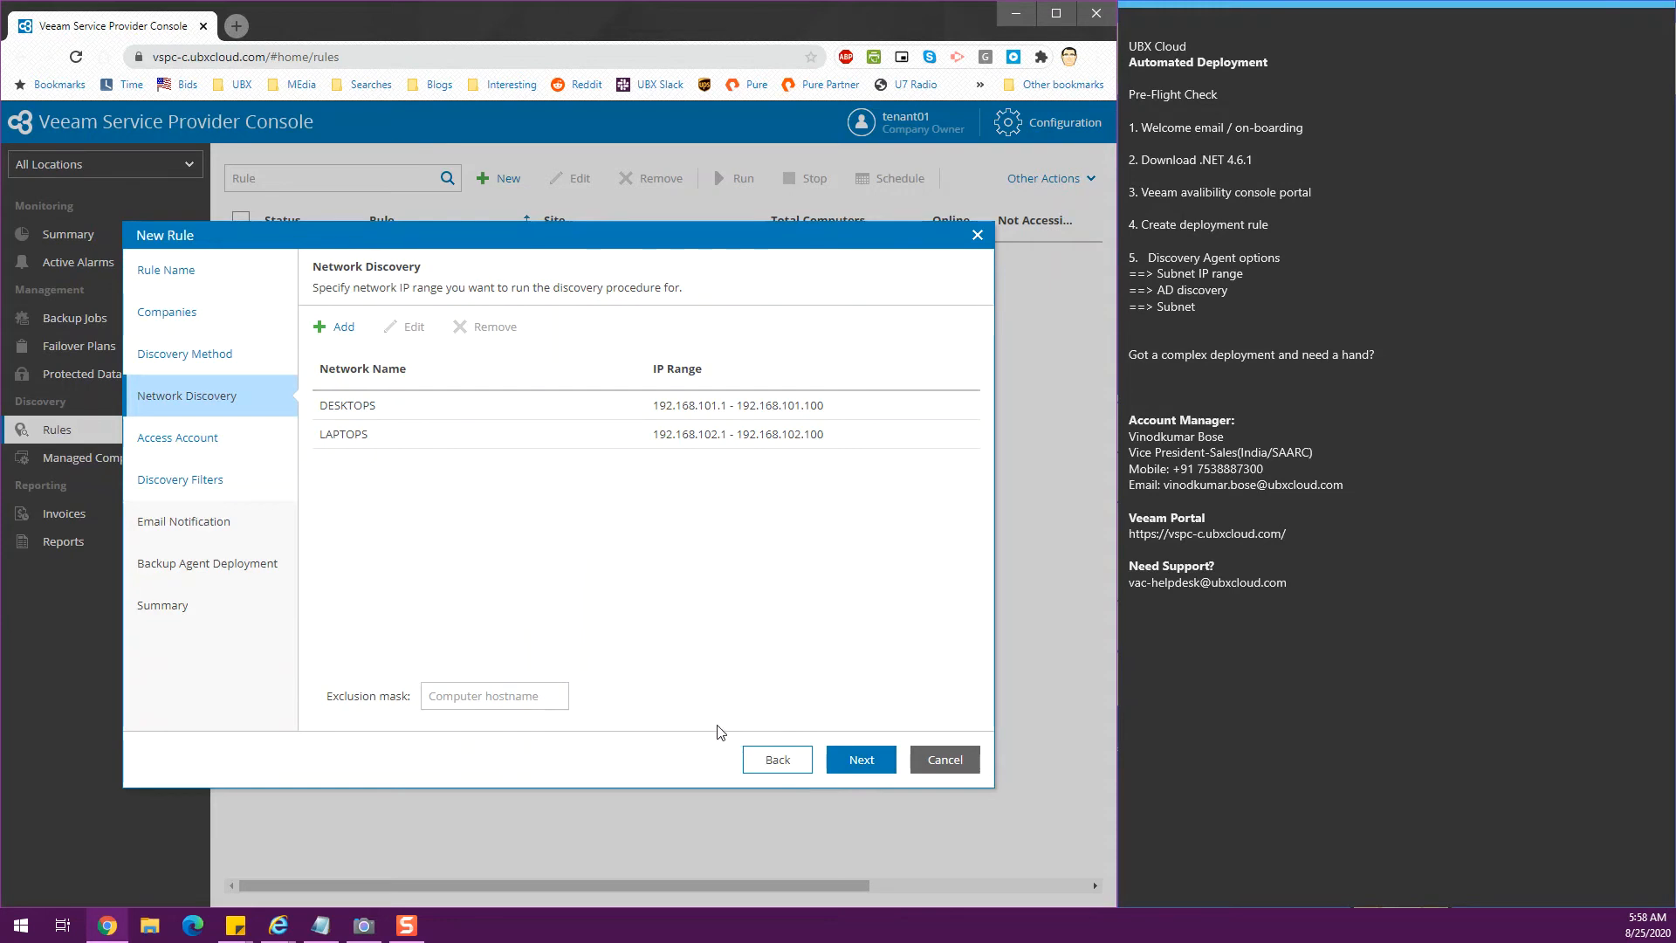
click(781, 761)
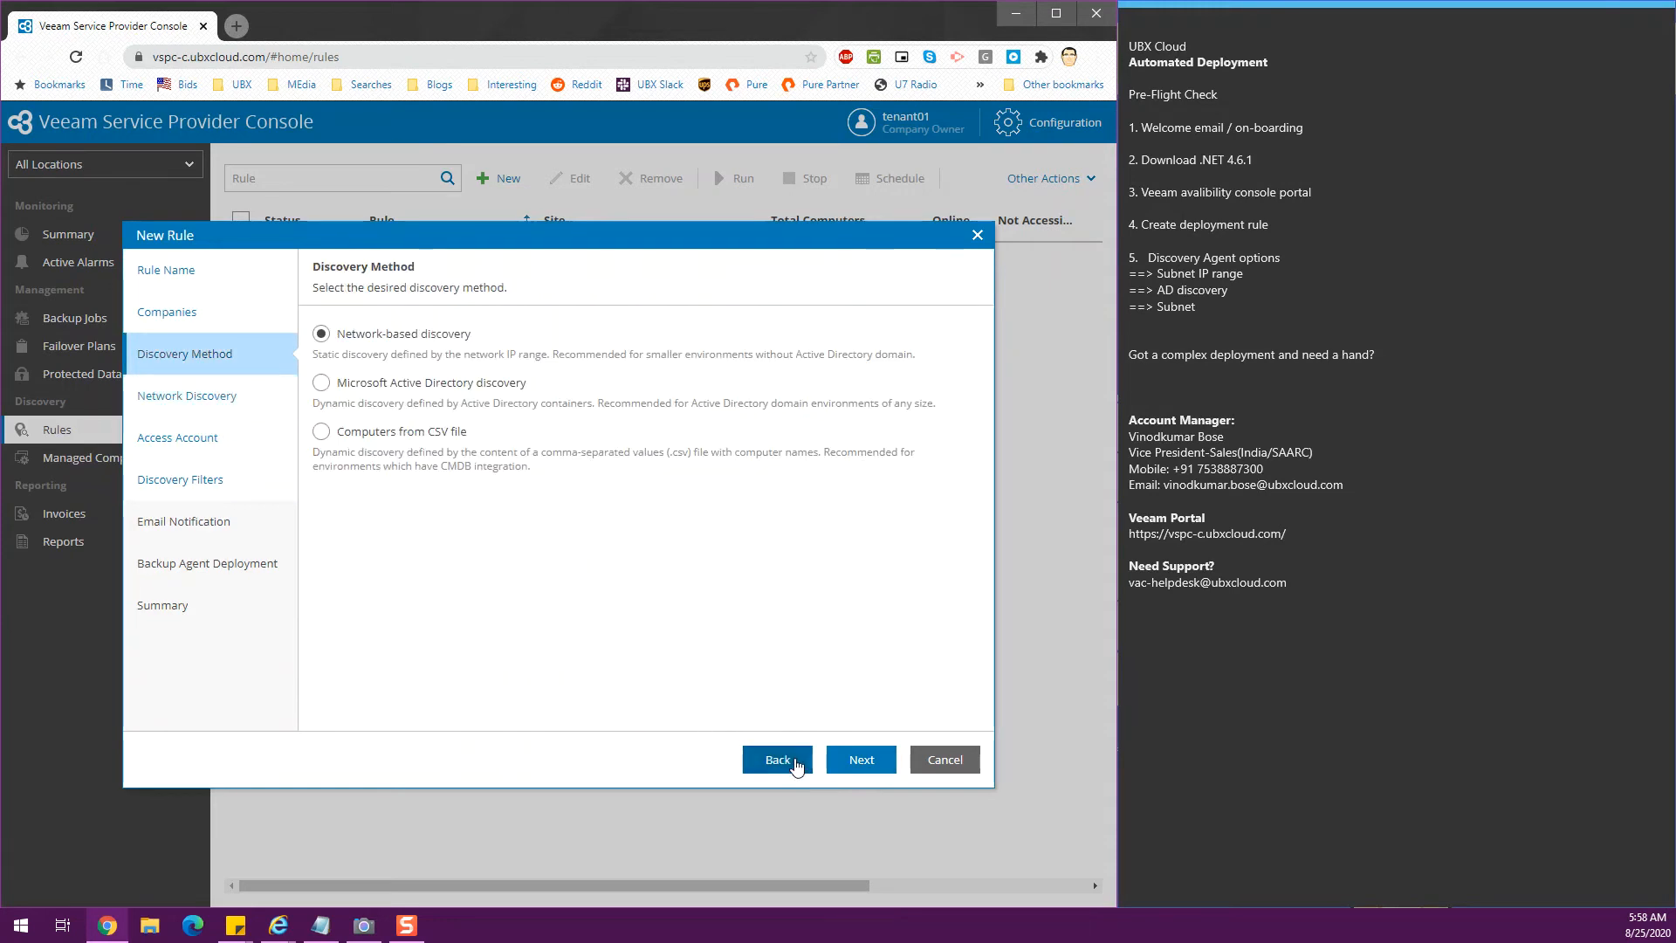
click(444, 389)
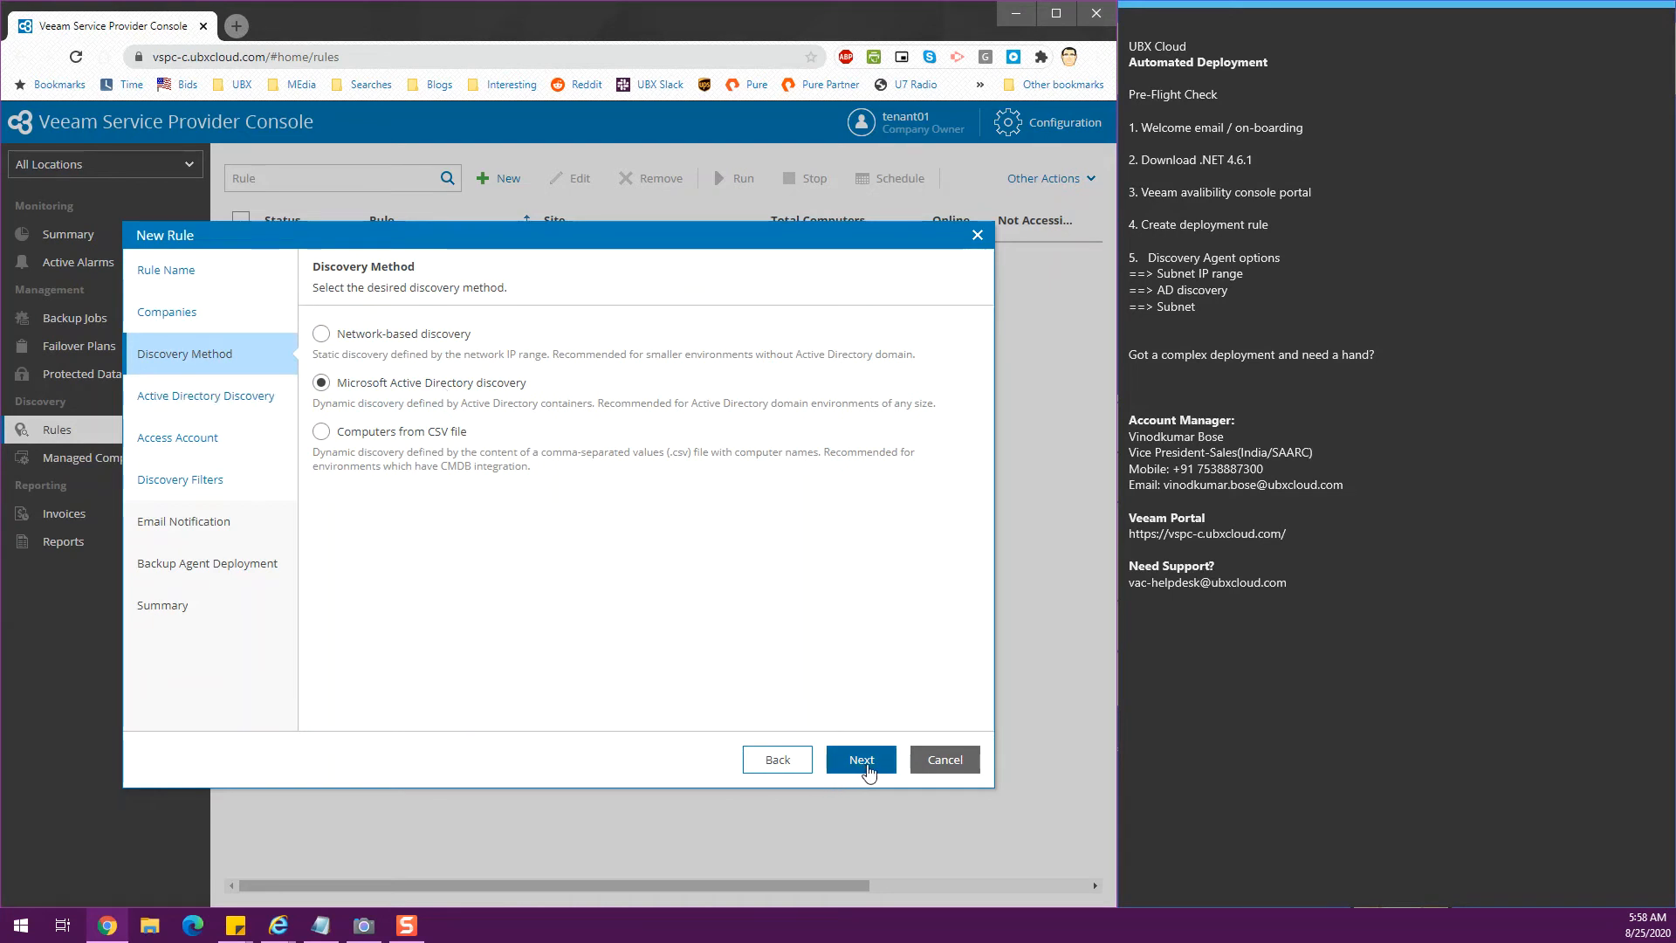
click(867, 767)
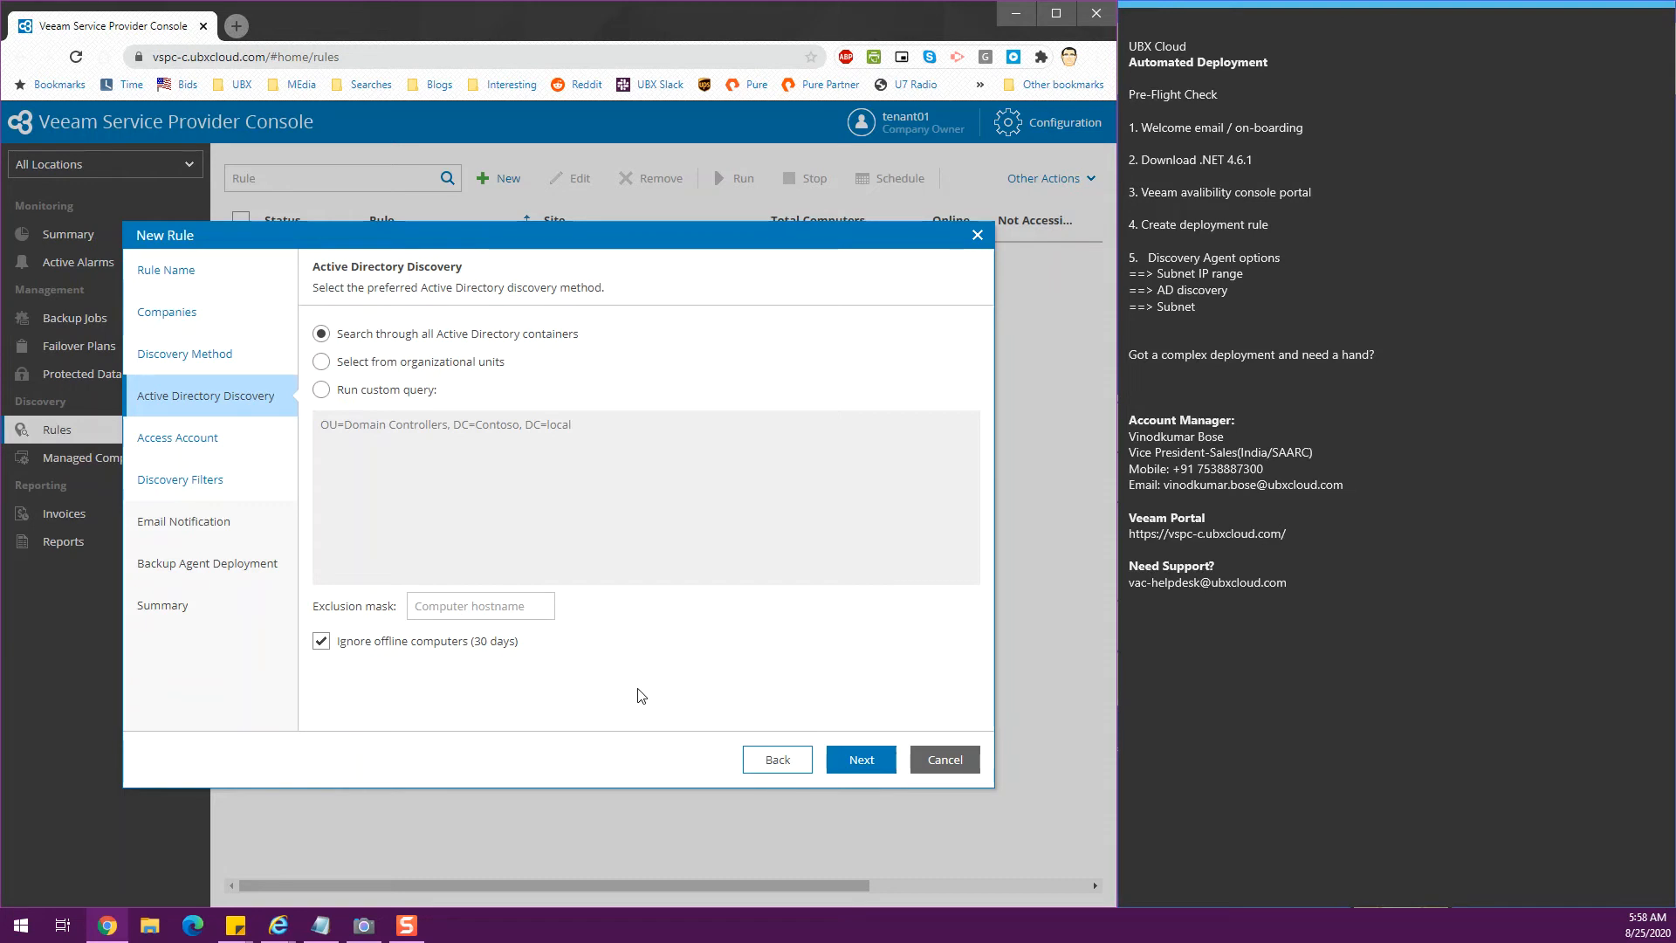
click(431, 393)
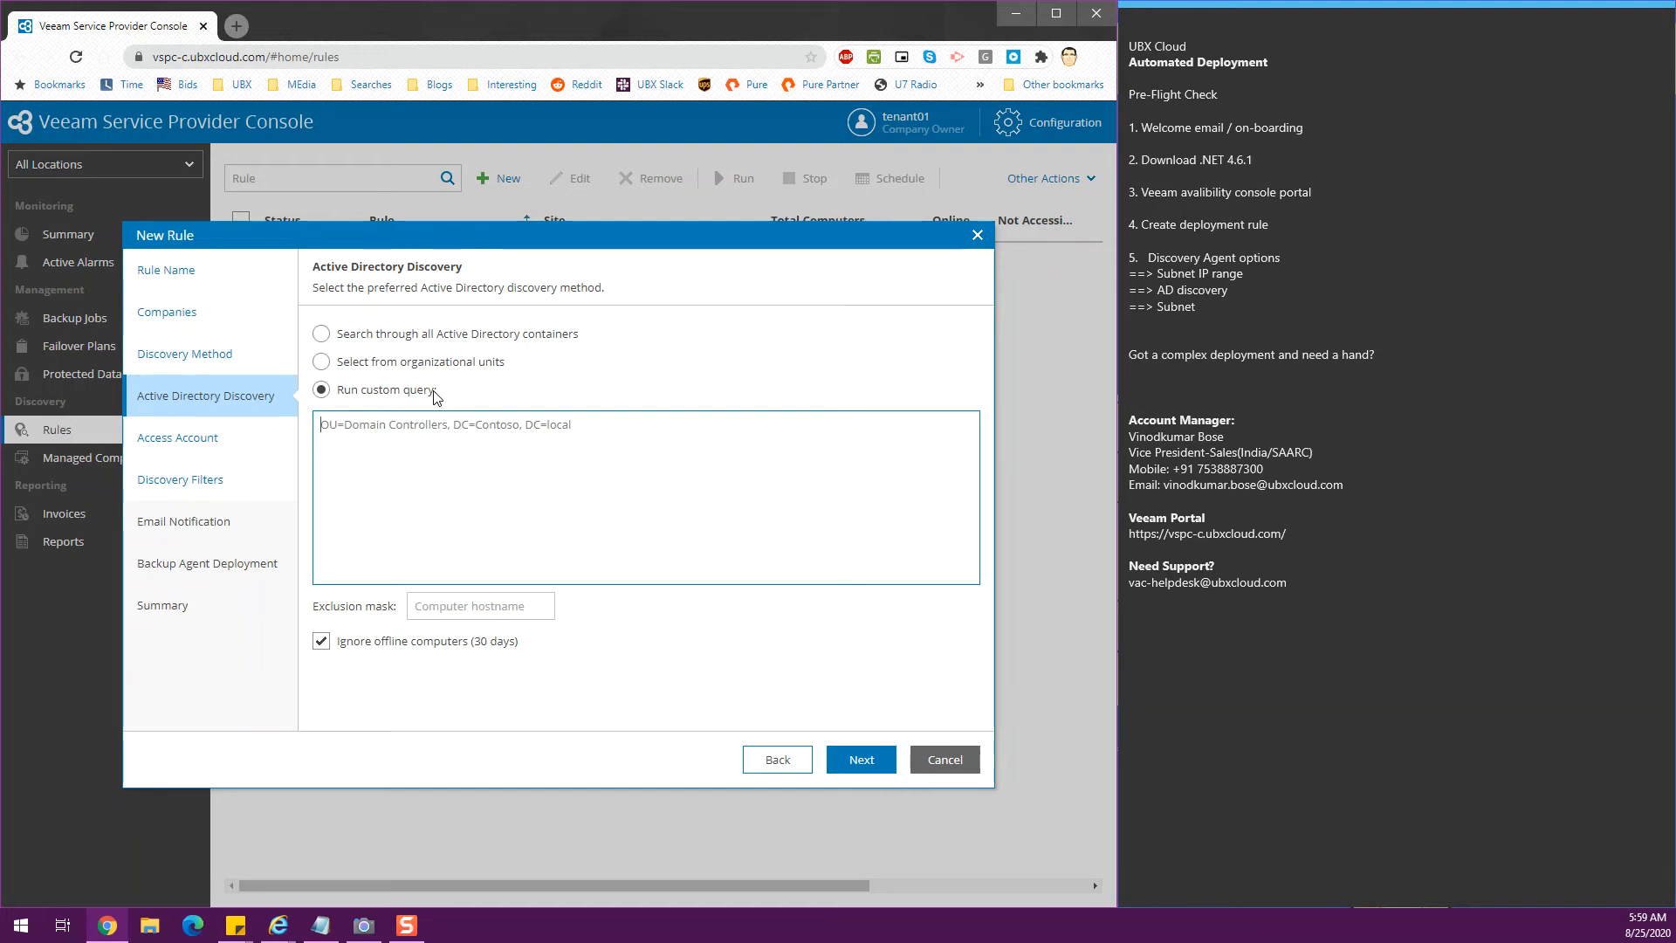
click(864, 768)
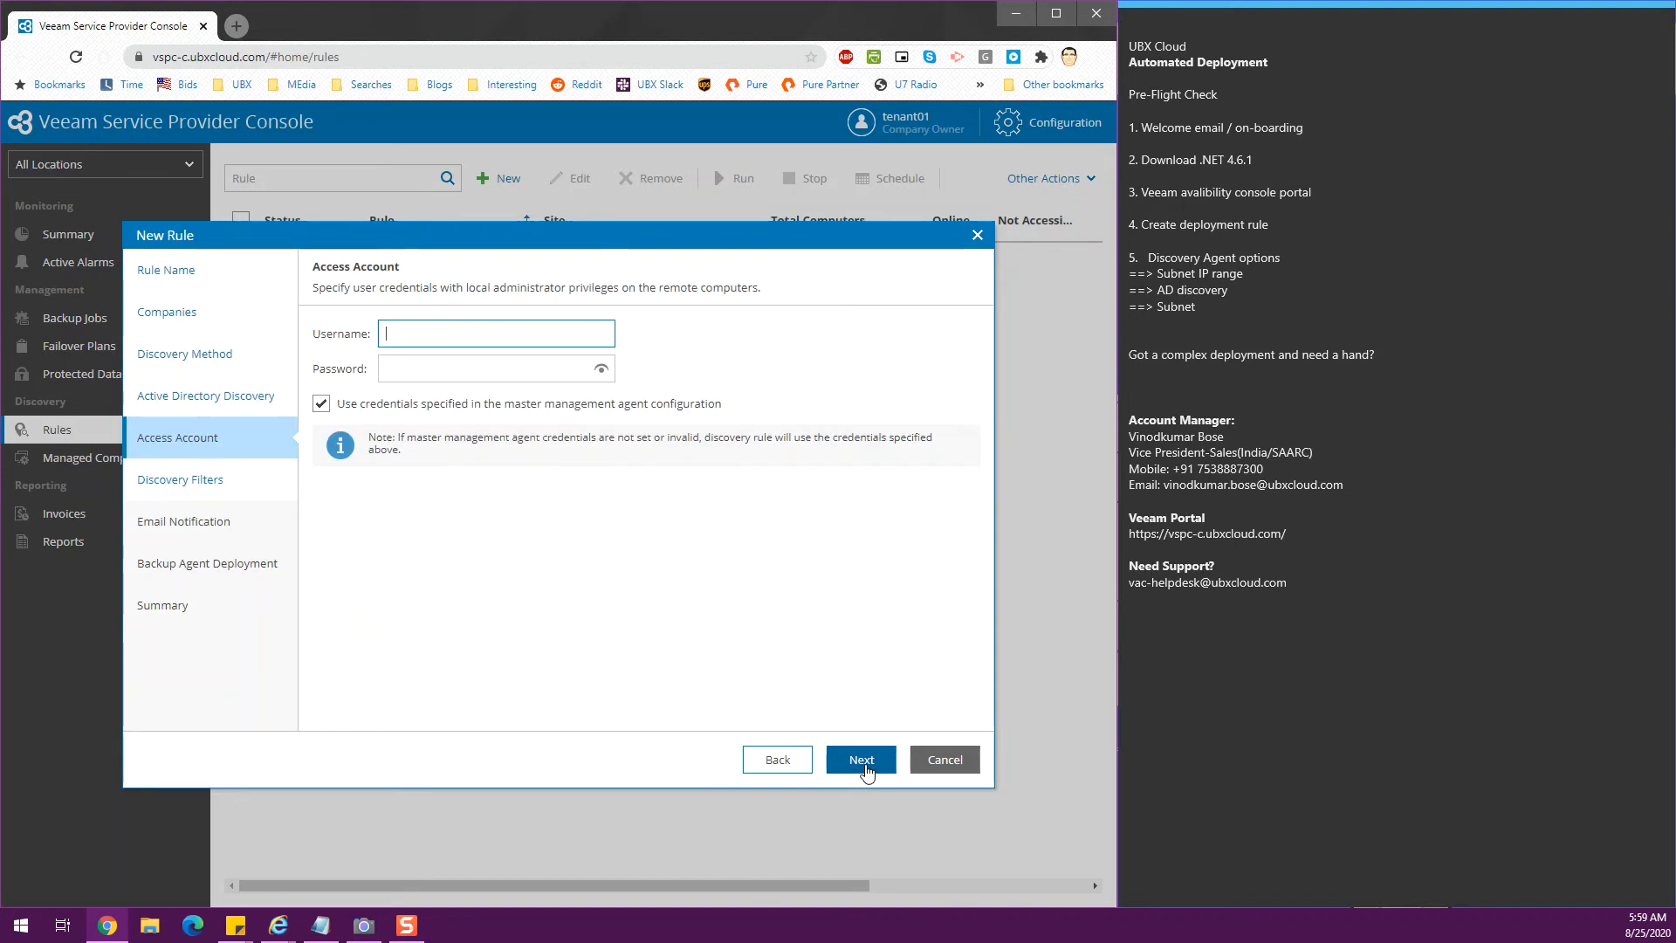
Try Computers from CSV file as the rule's discovery method and look at its file upload settings
click(794, 765)
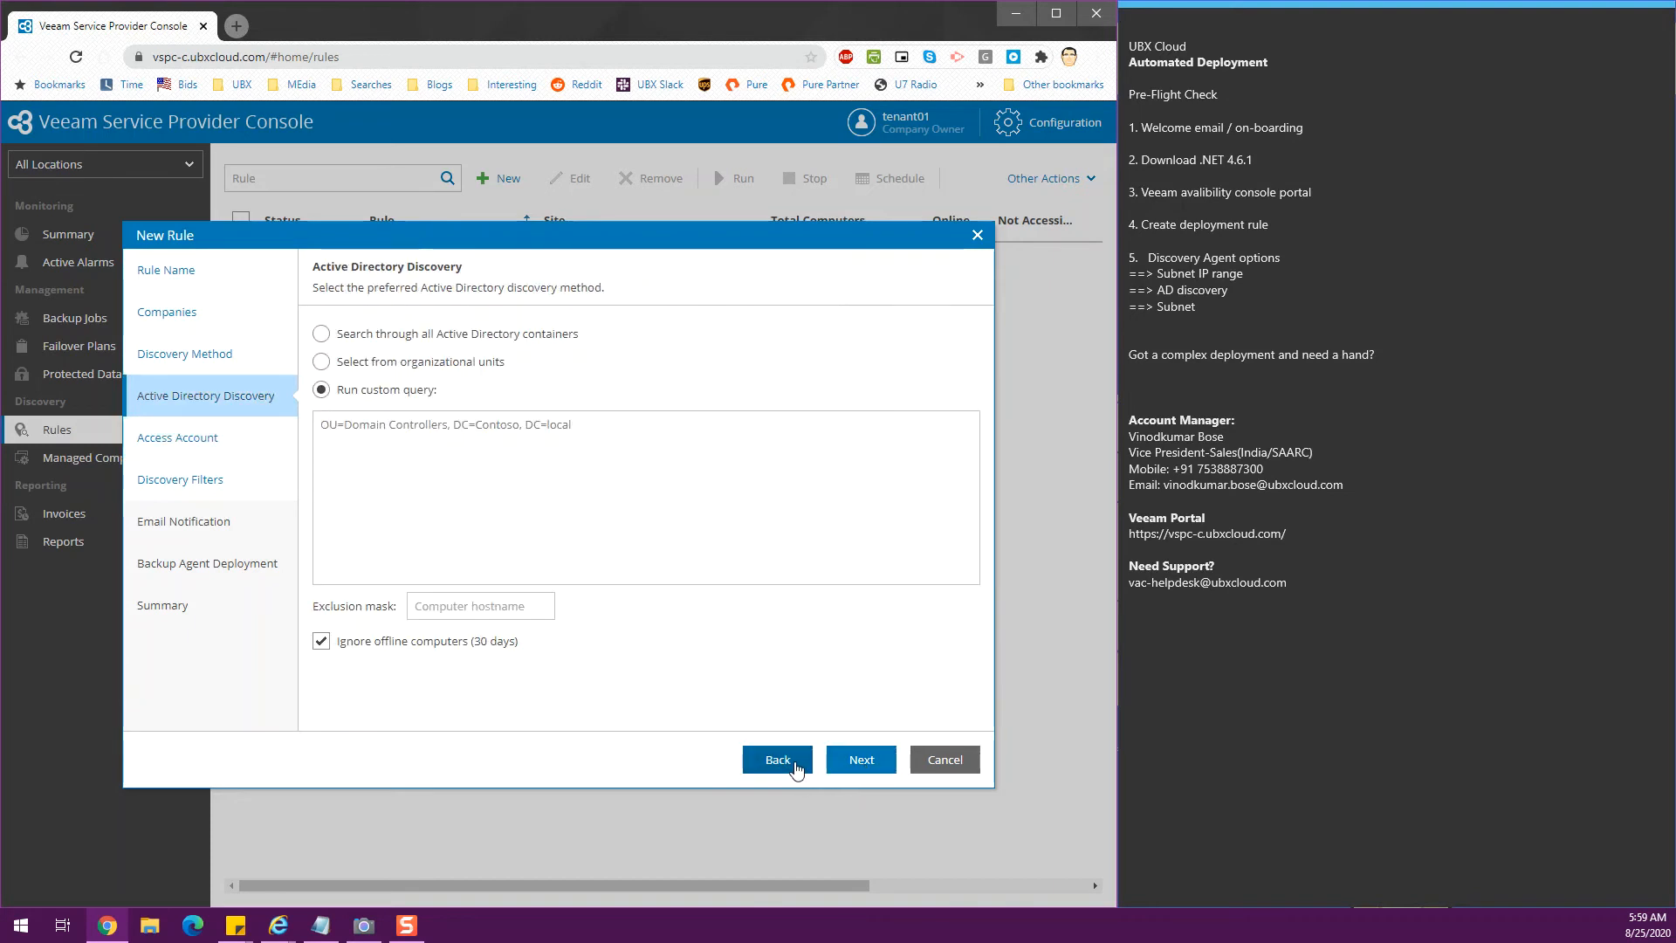
click(794, 765)
click(427, 434)
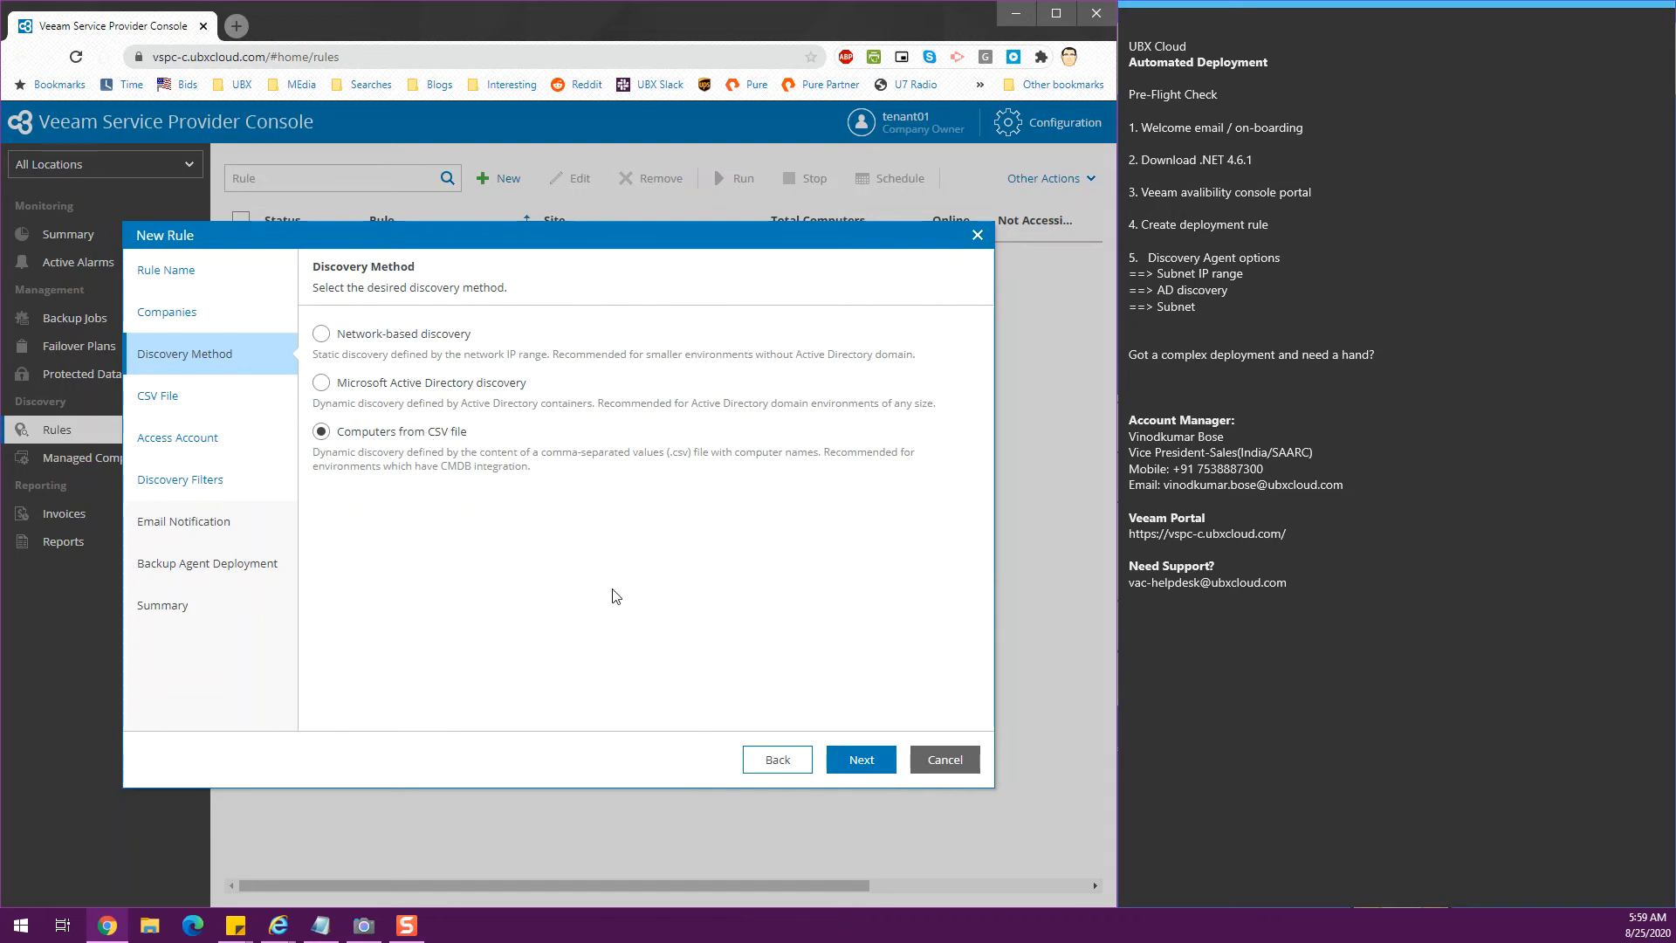
click(861, 761)
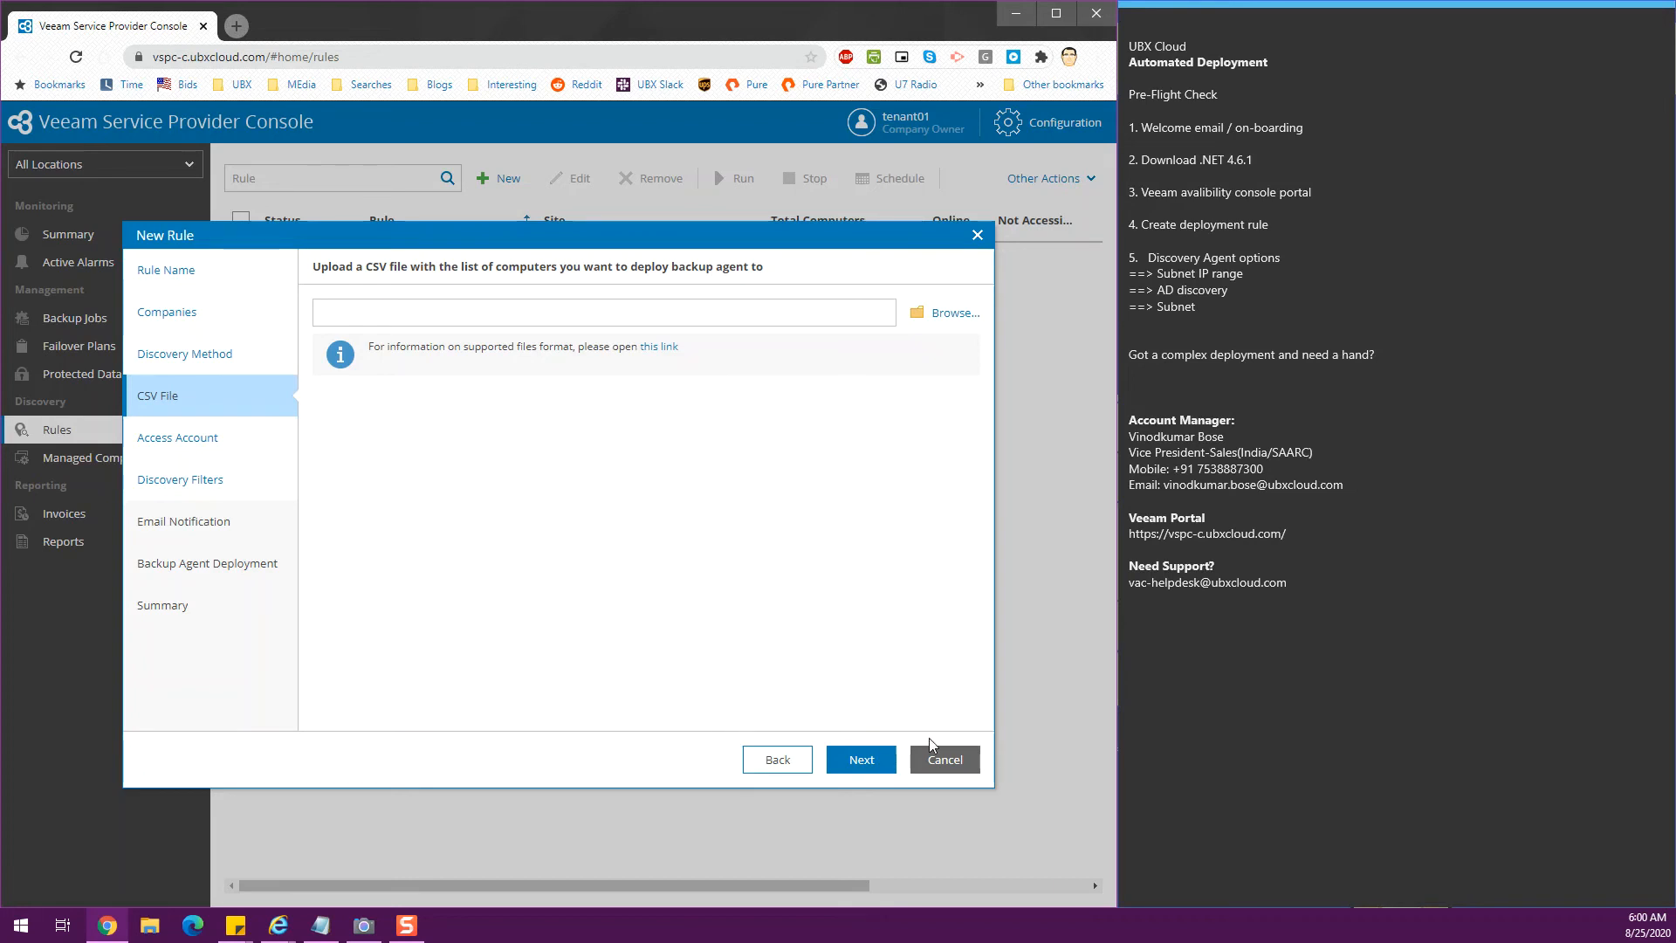
click(773, 760)
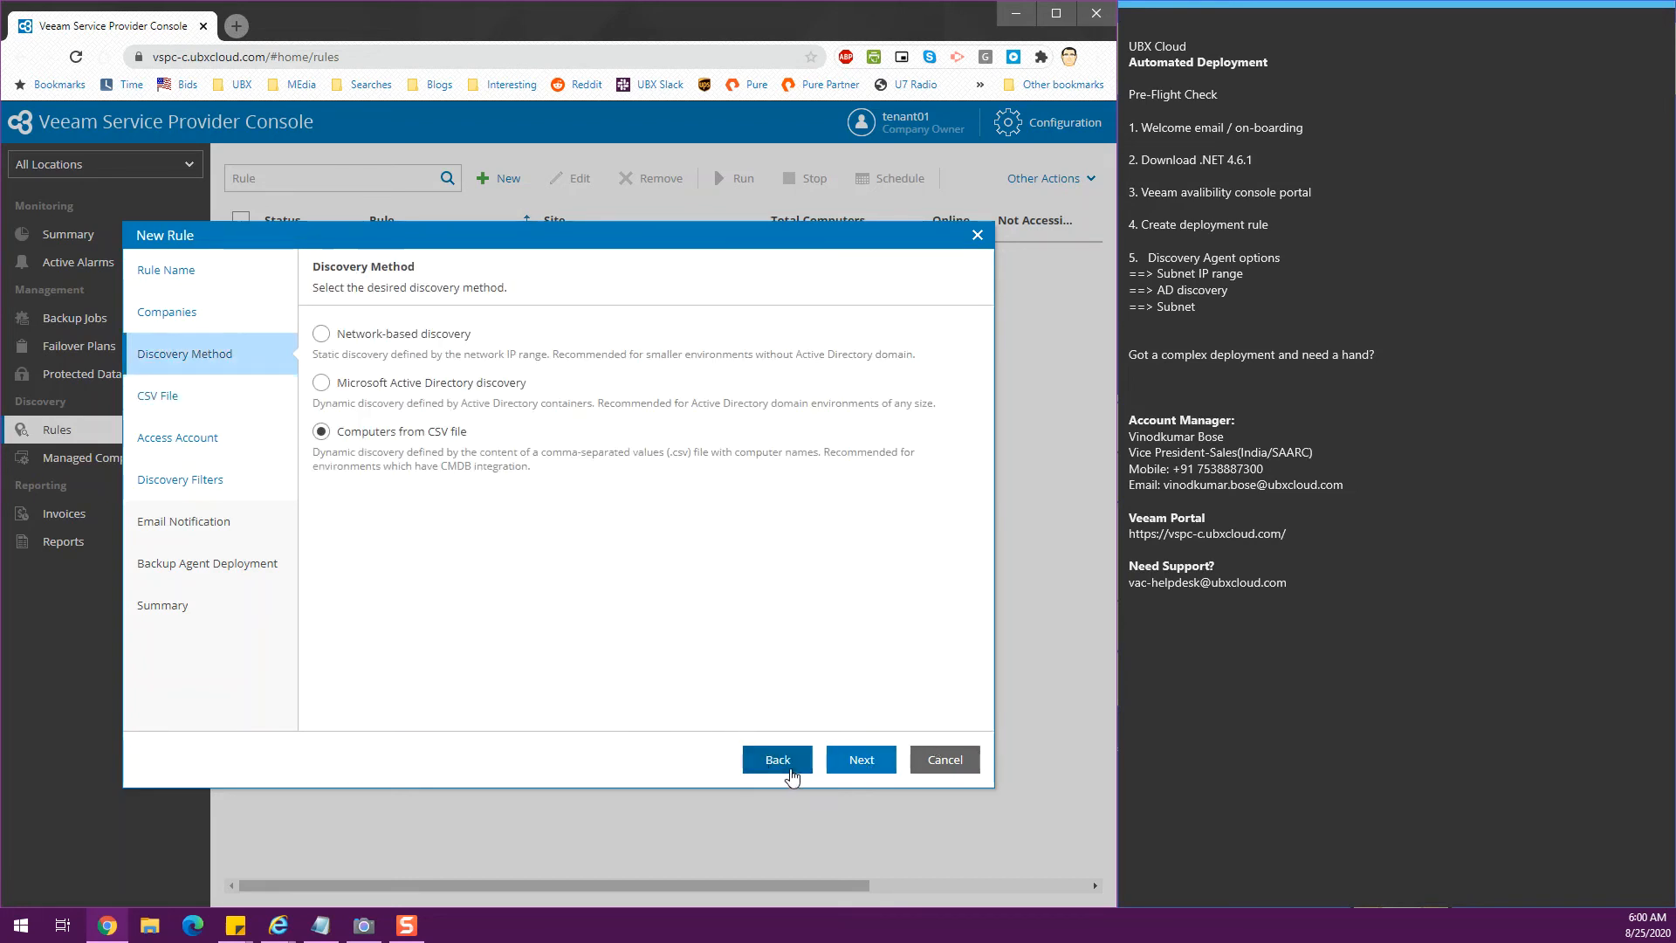
Set the discovery method to network-based discovery, keeping the two IP ranges and the master management agent credentials
click(374, 337)
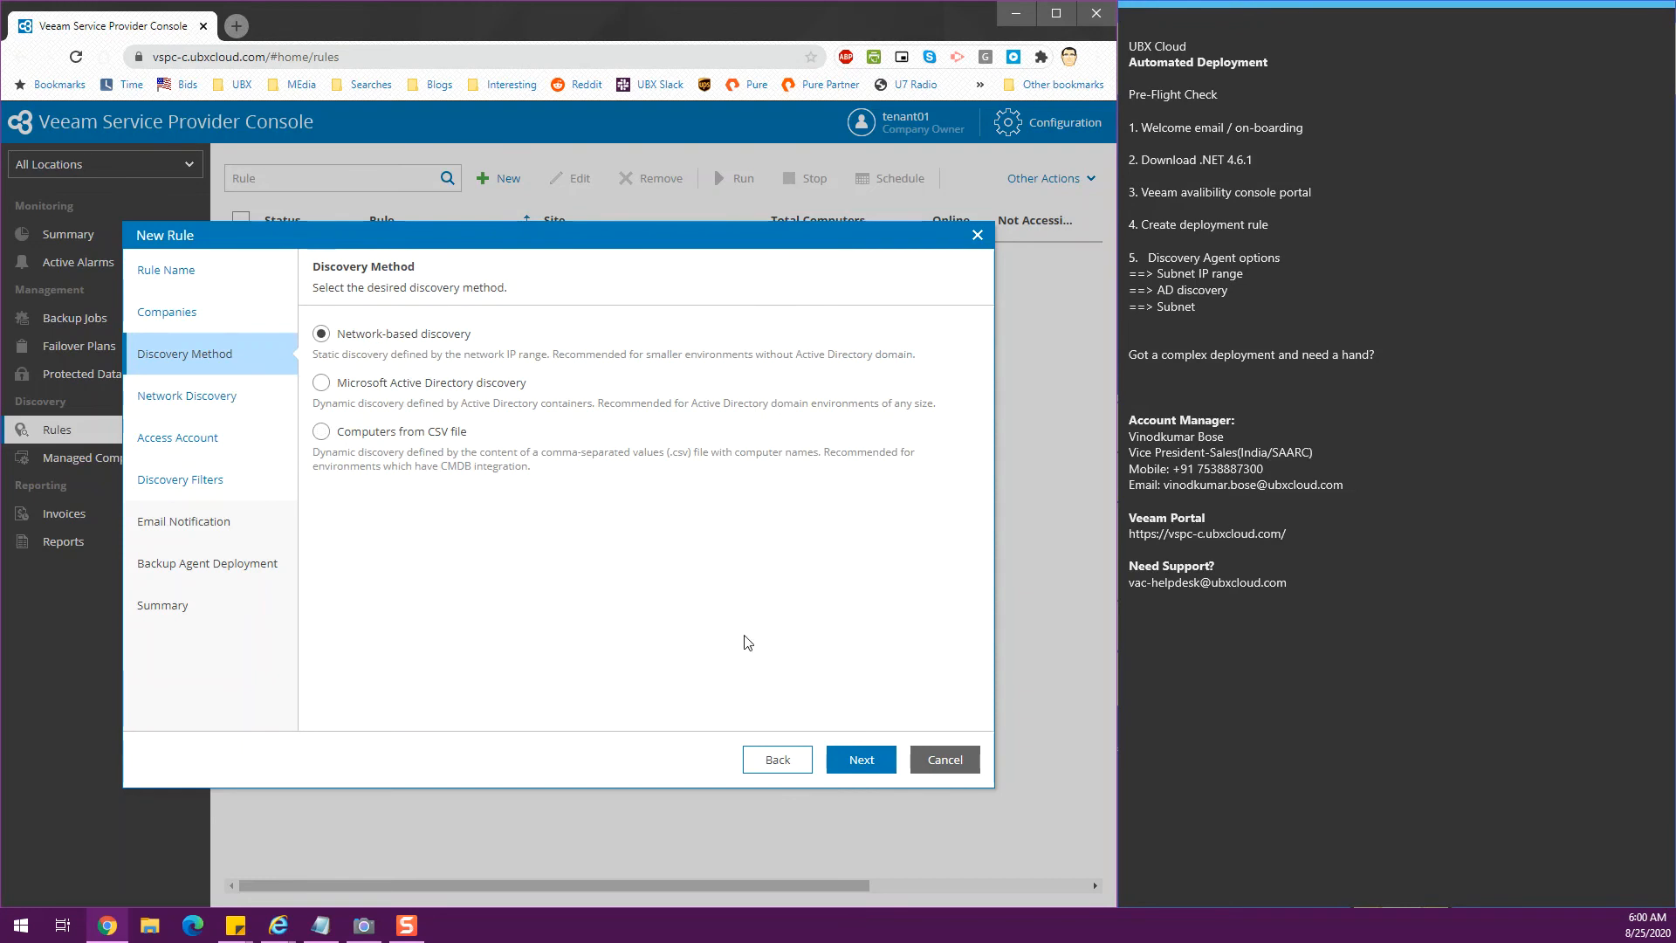
click(860, 761)
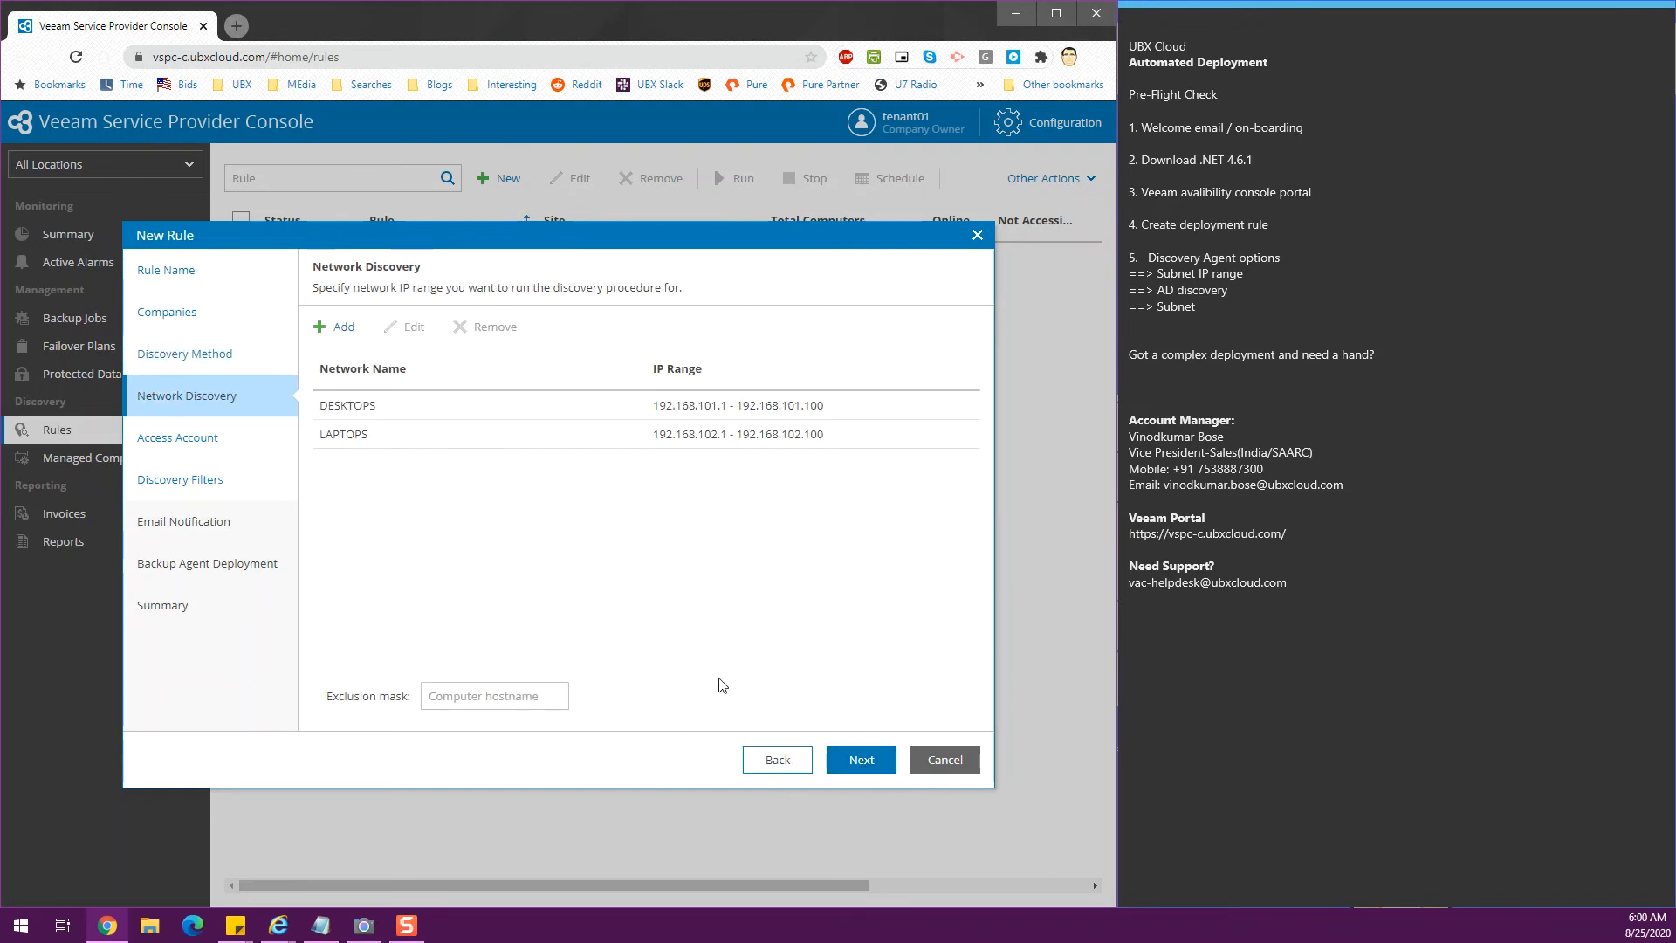
click(868, 757)
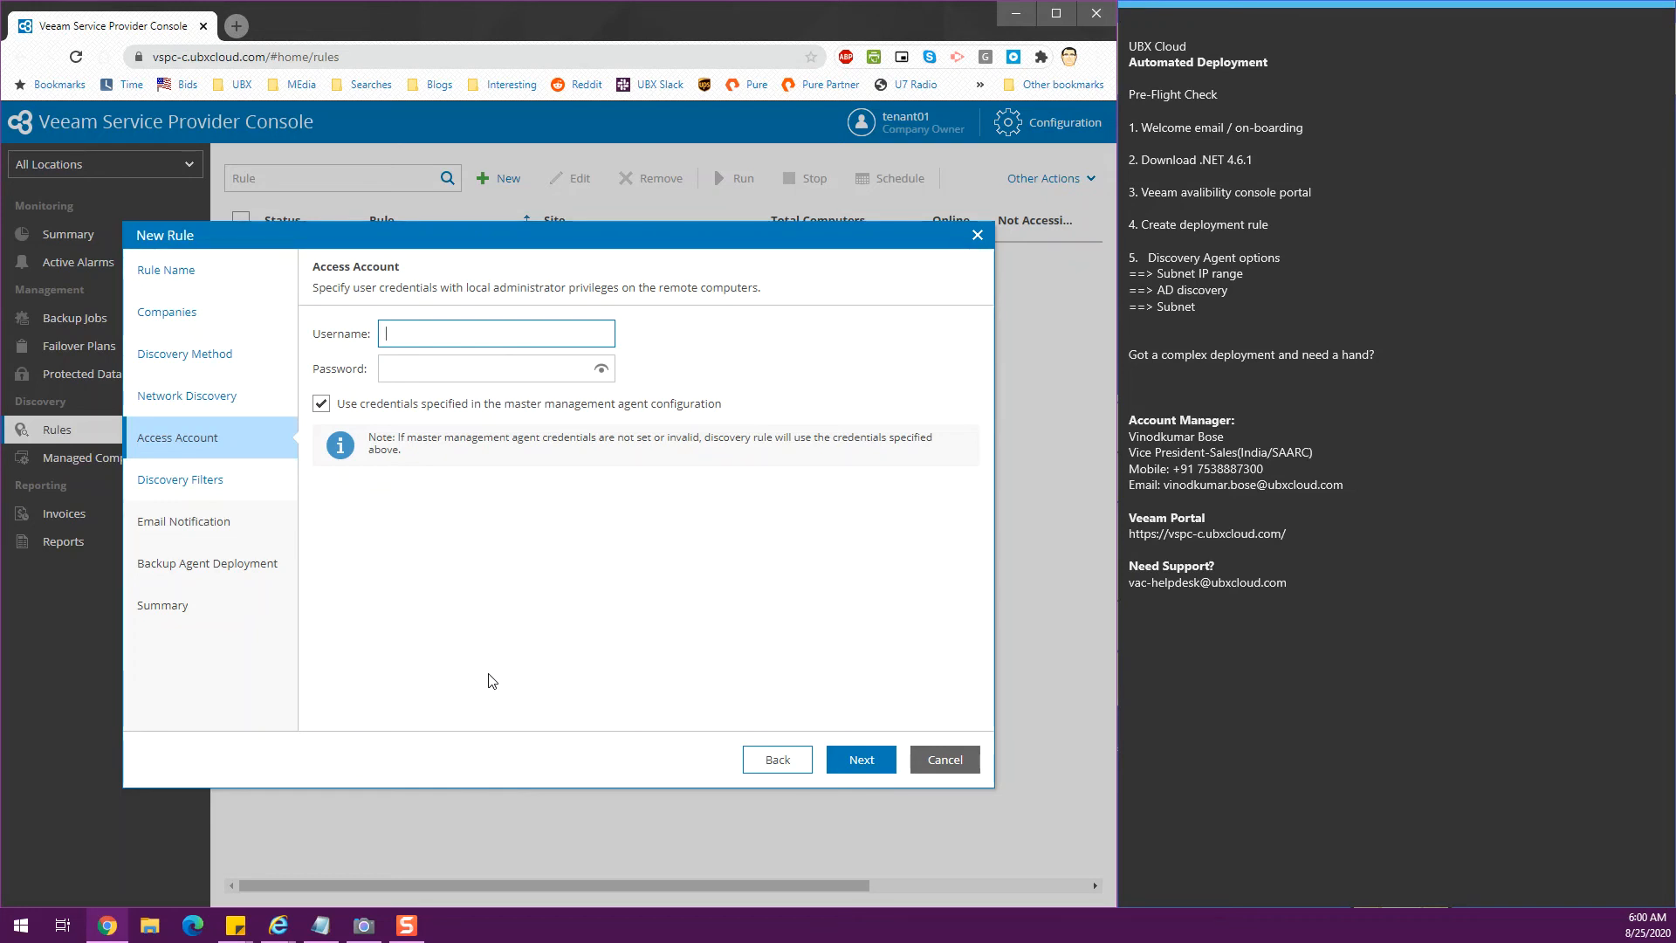
click(860, 762)
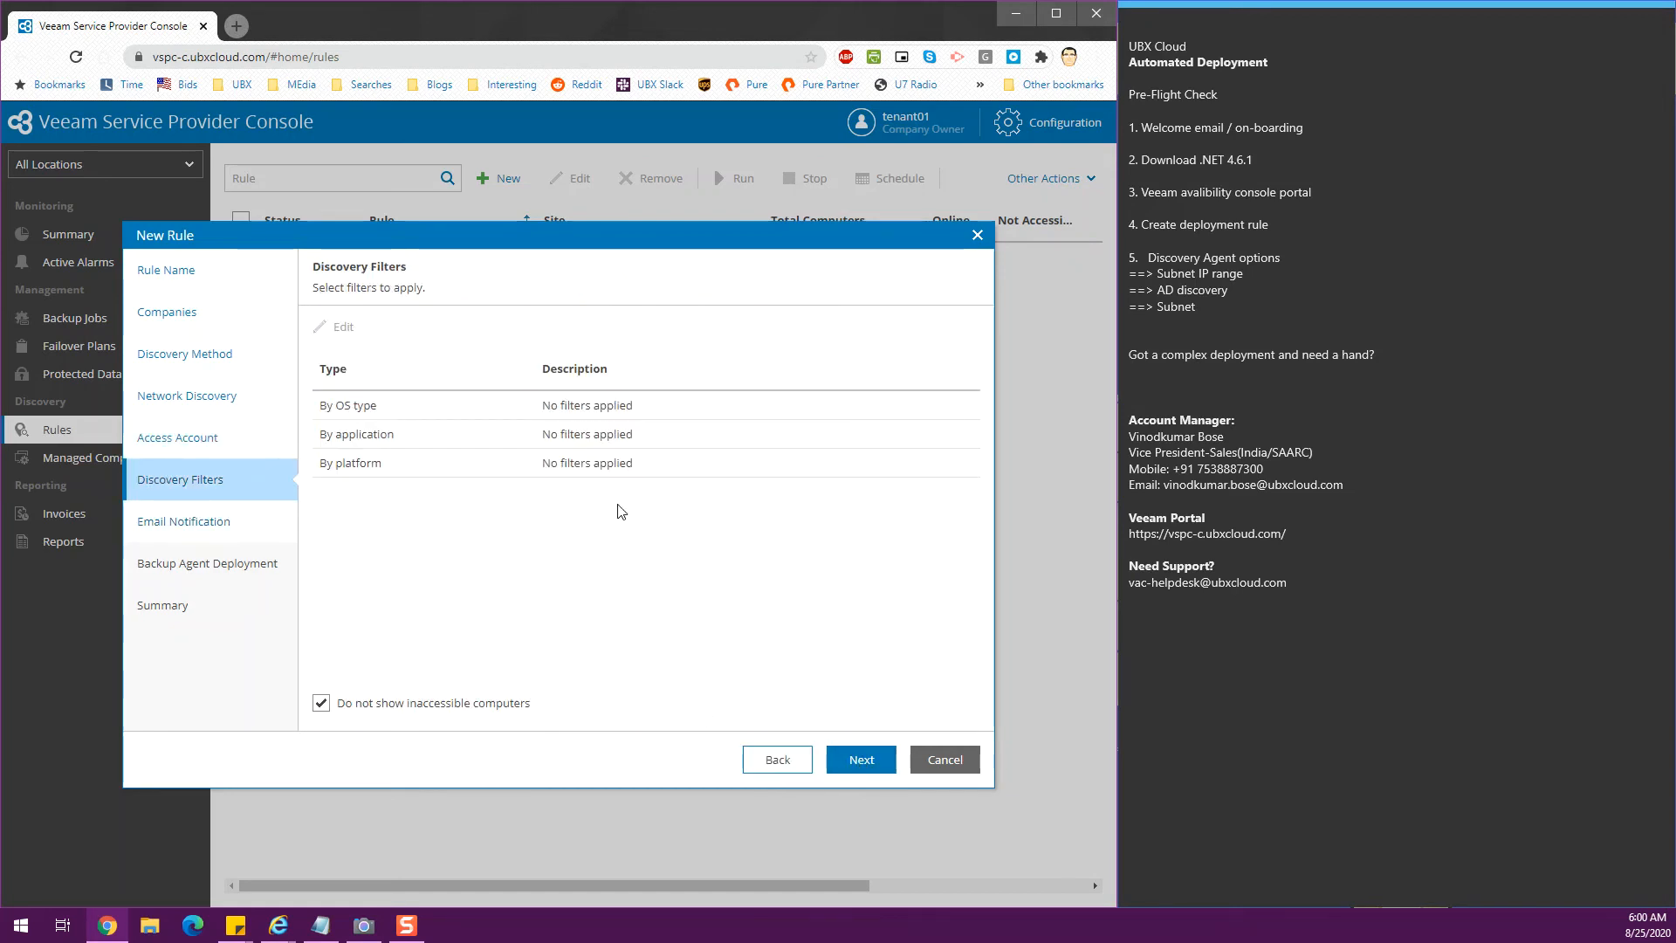
Look at the applications offered by the application discovery filter without applying any of them
click(605, 449)
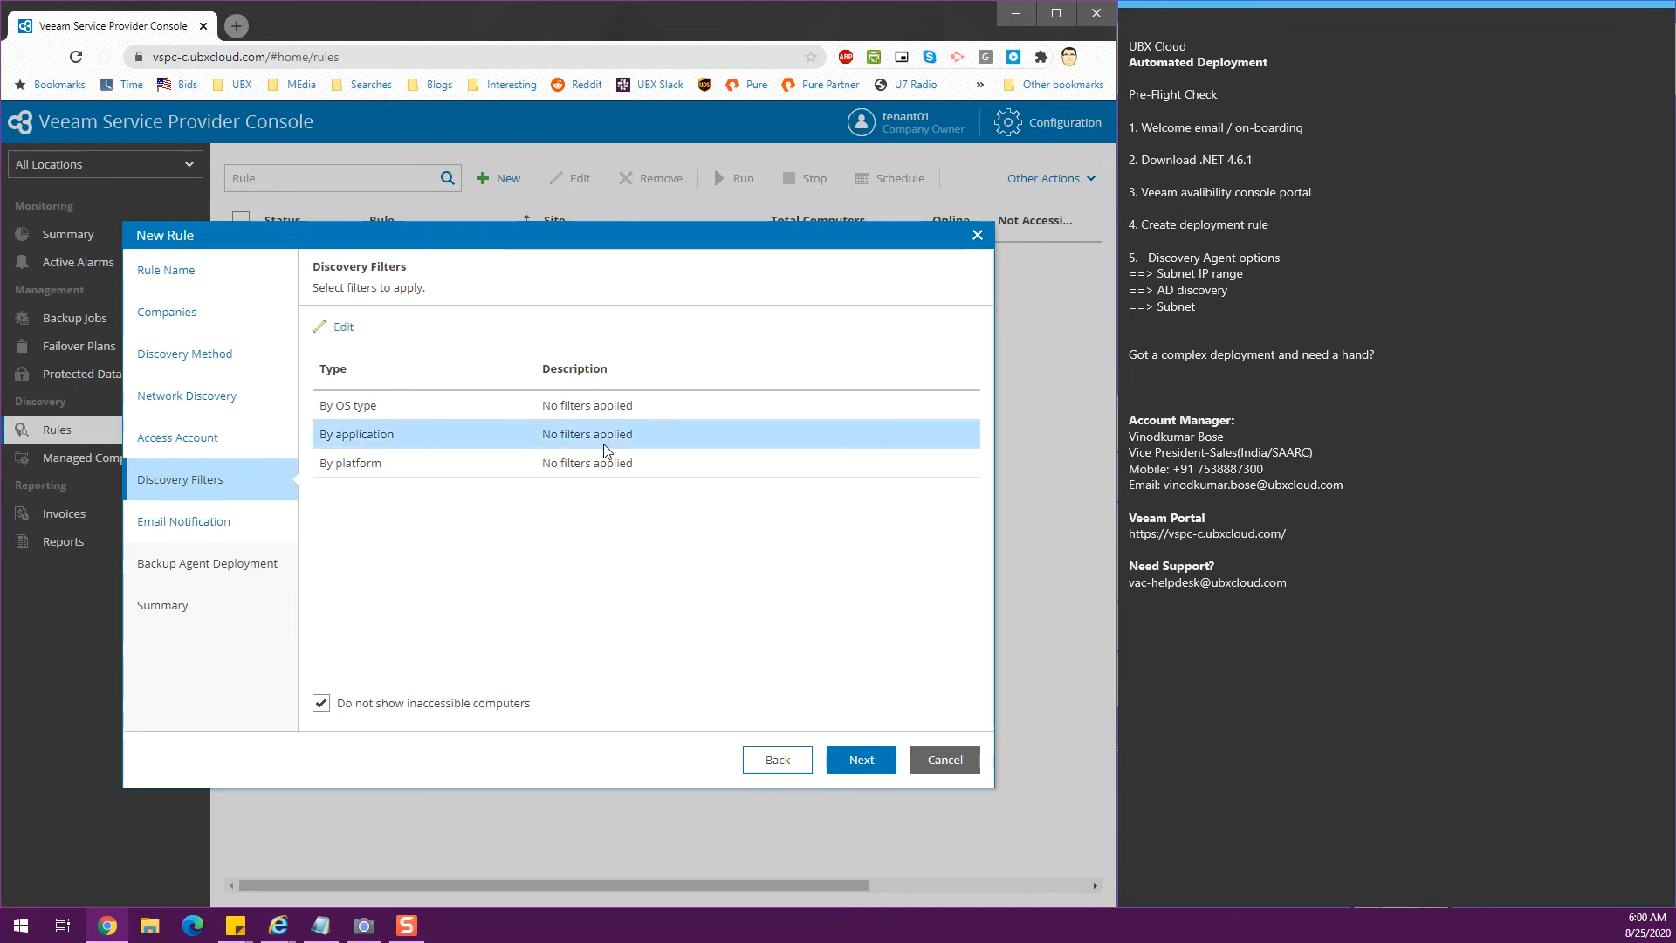
double_click(605, 447)
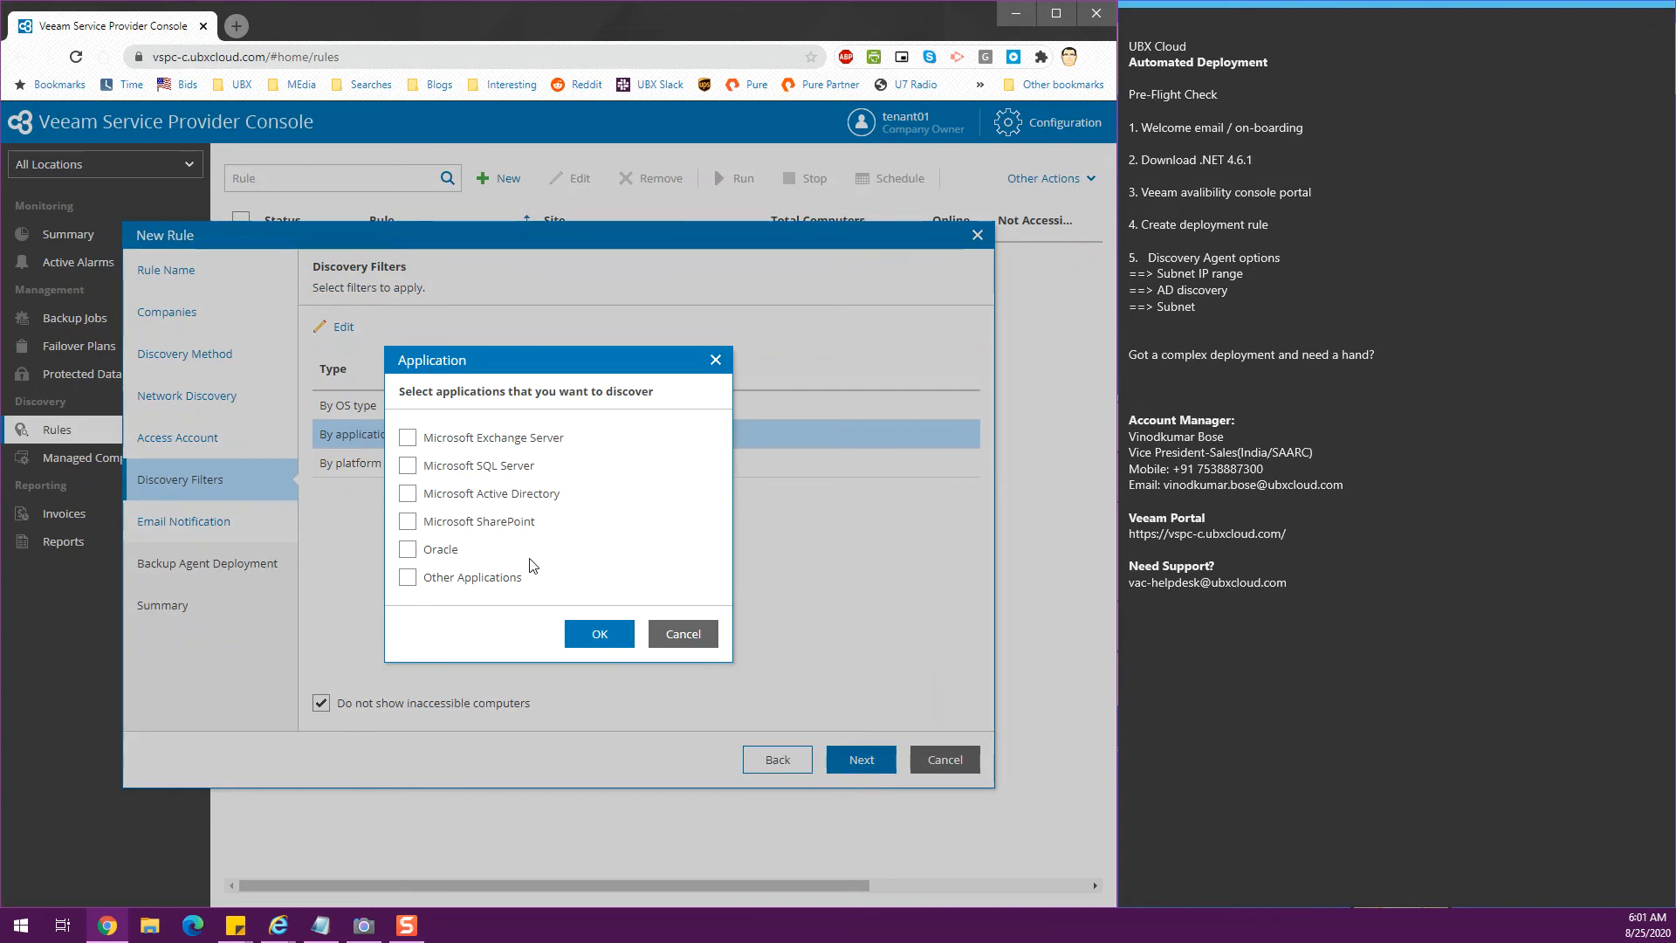
click(679, 636)
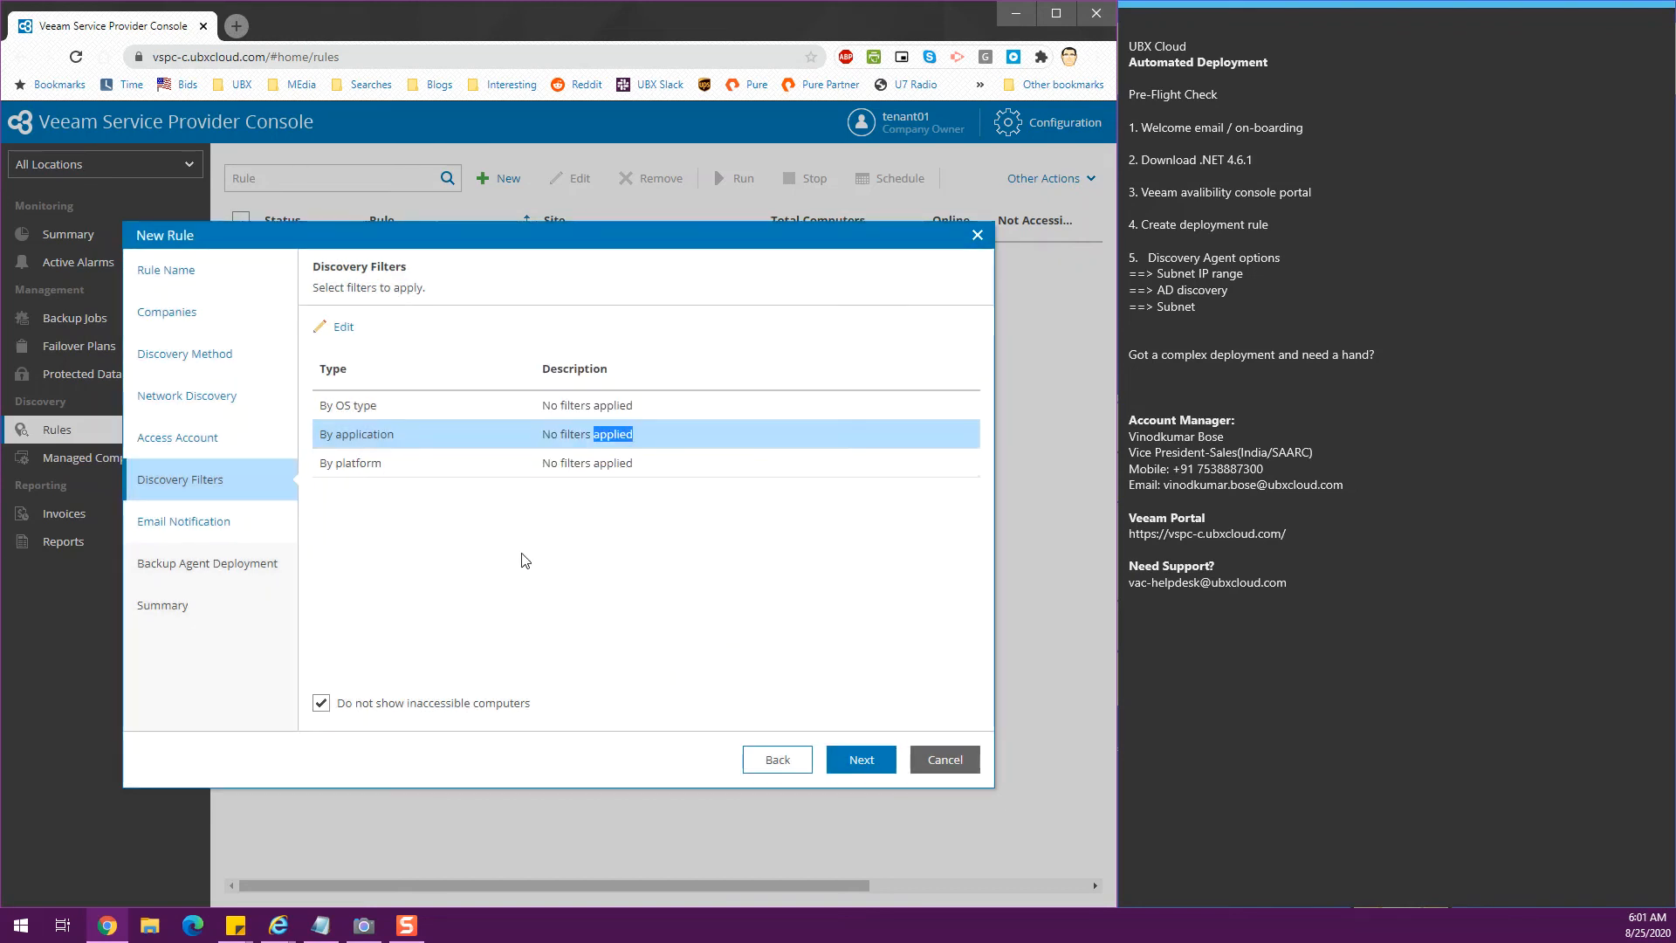
Filter the discovery by OS type to client operating systems only, and accept the discovery filters
click(458, 408)
double_click(458, 410)
click(493, 493)
click(497, 500)
click(499, 524)
click(498, 519)
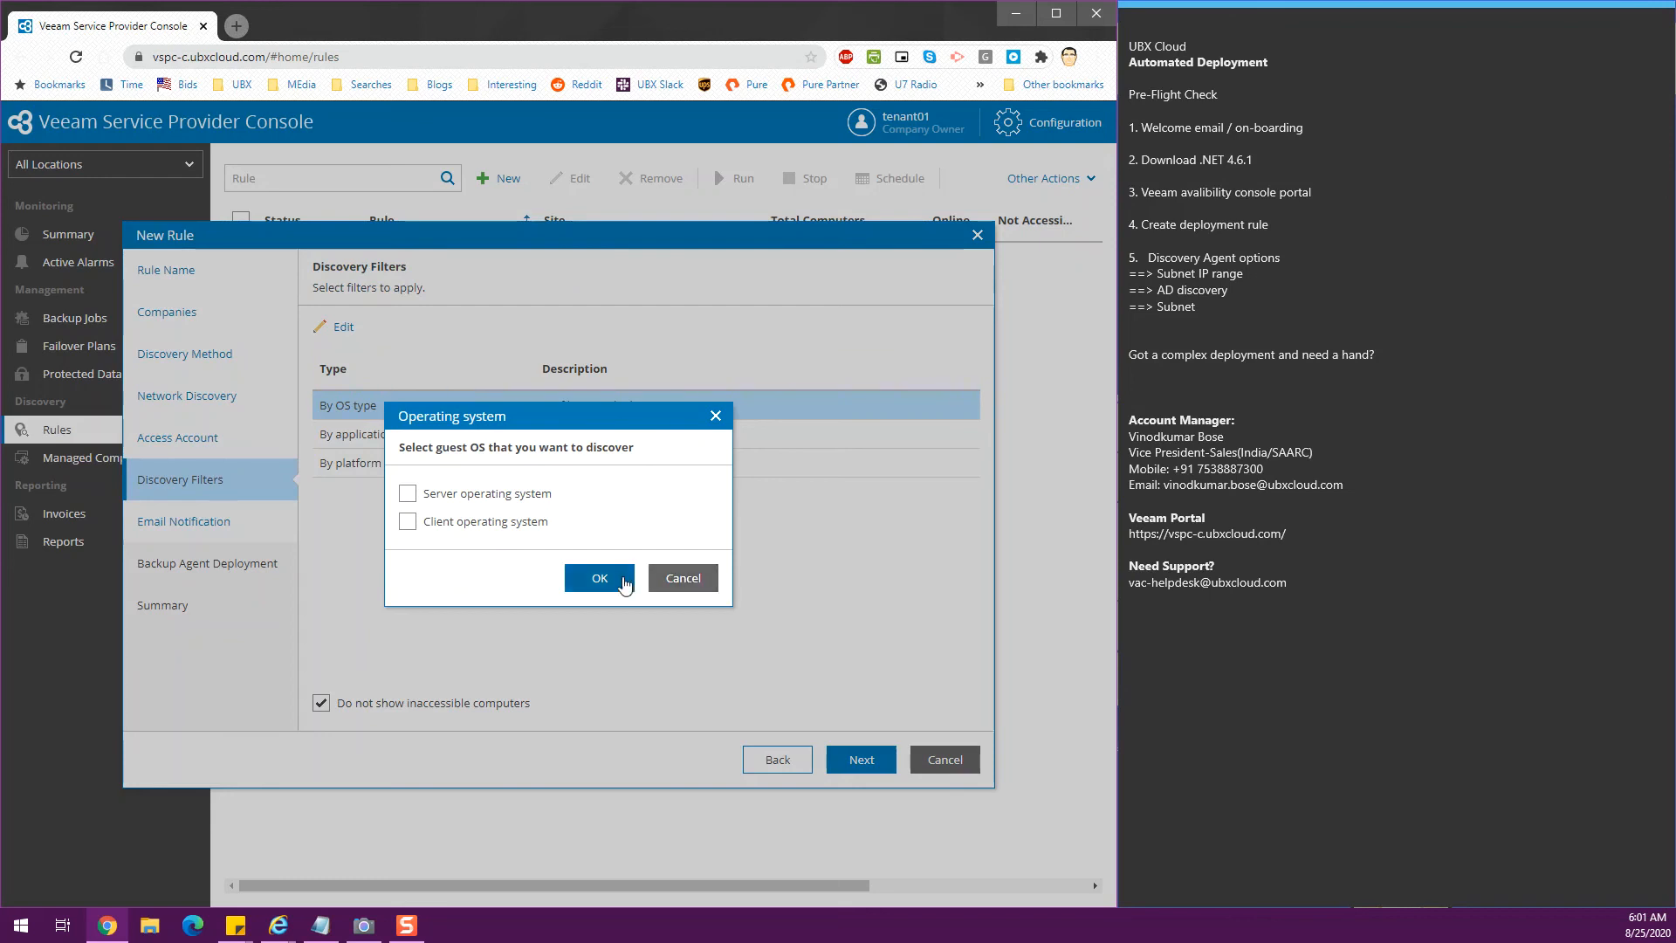
click(540, 498)
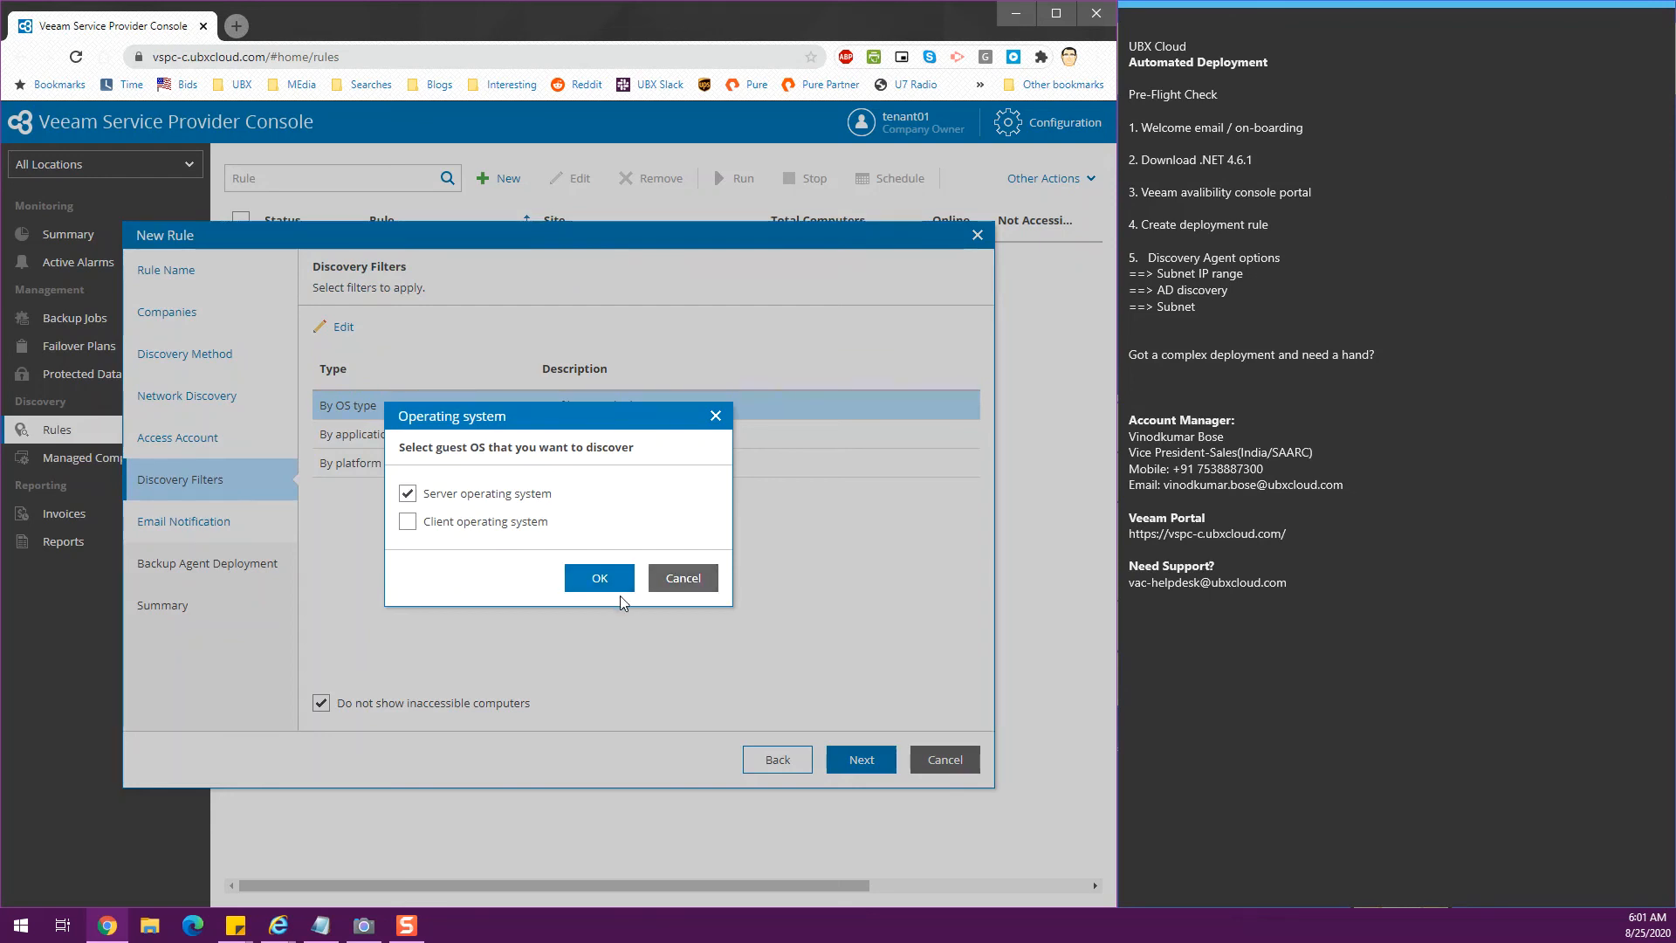
click(520, 496)
click(513, 528)
click(599, 578)
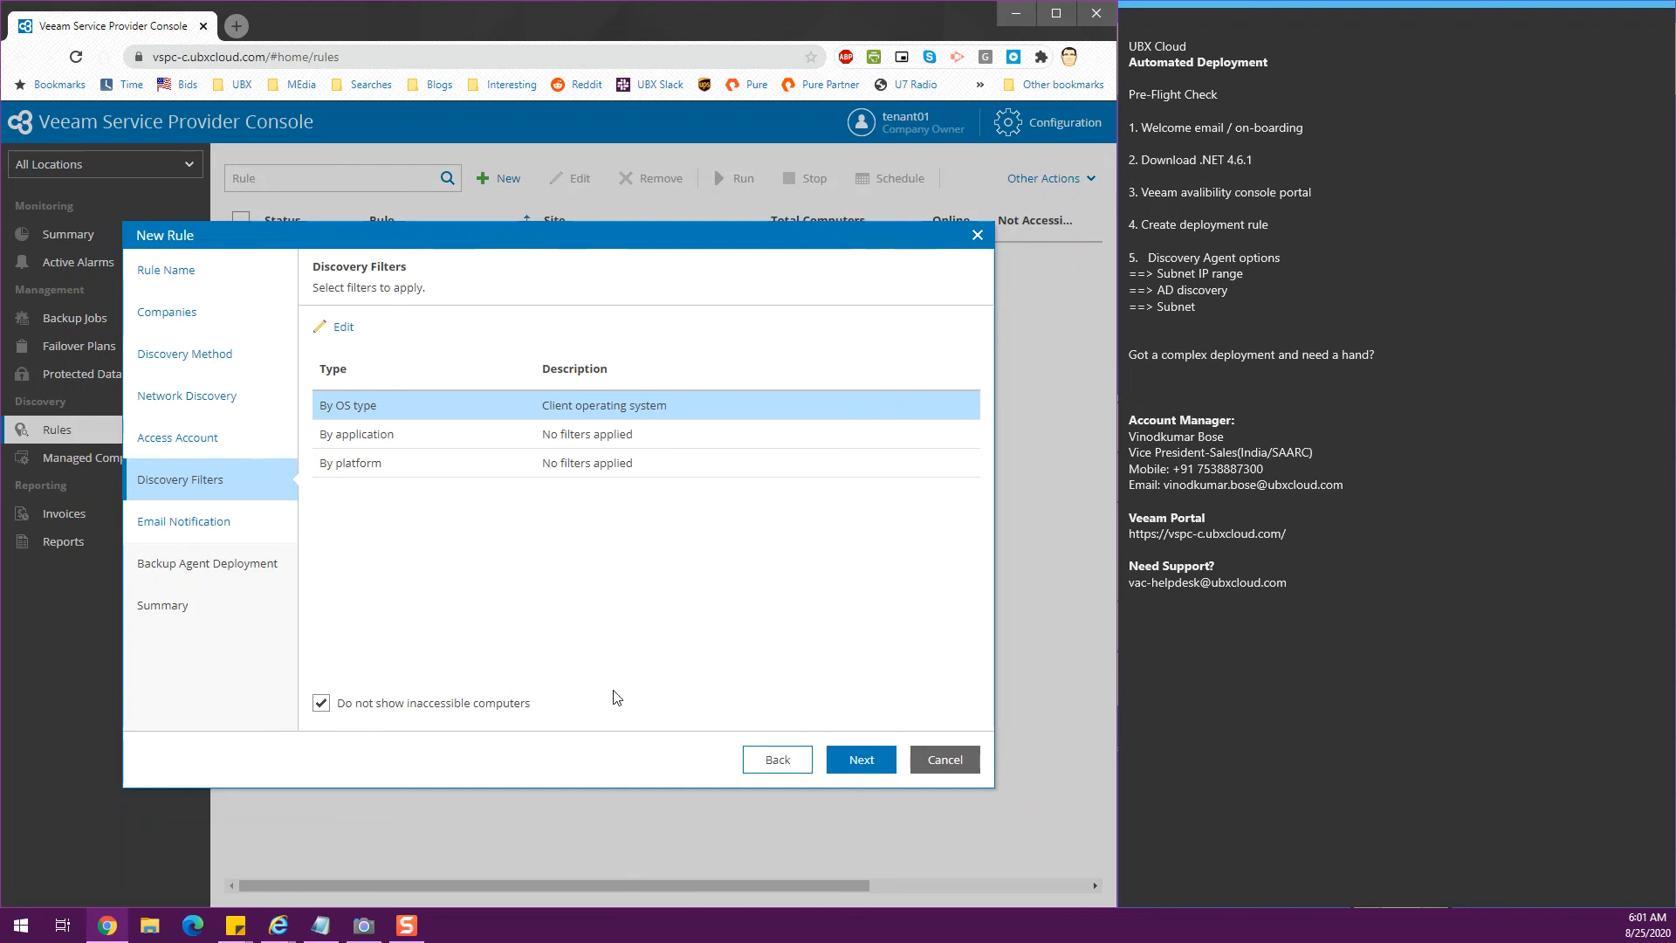
click(864, 761)
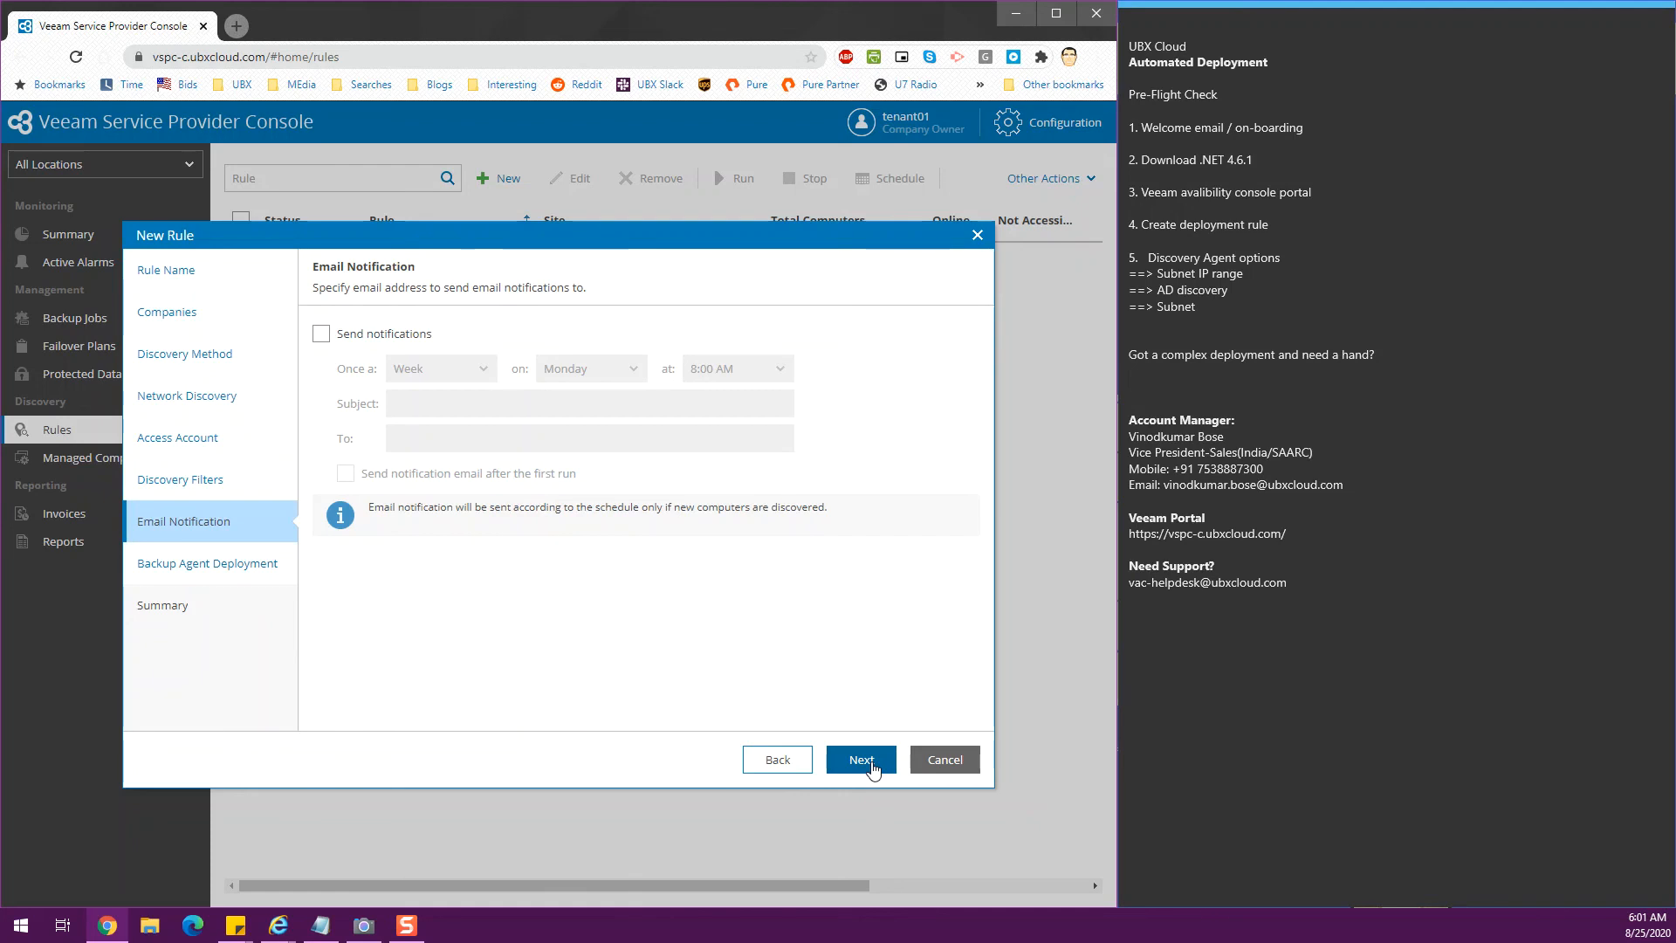
Leave email notifications off and have the rule install the backup agent with the workstation file-level, personal files, local drive, daily schedule policy
click(862, 760)
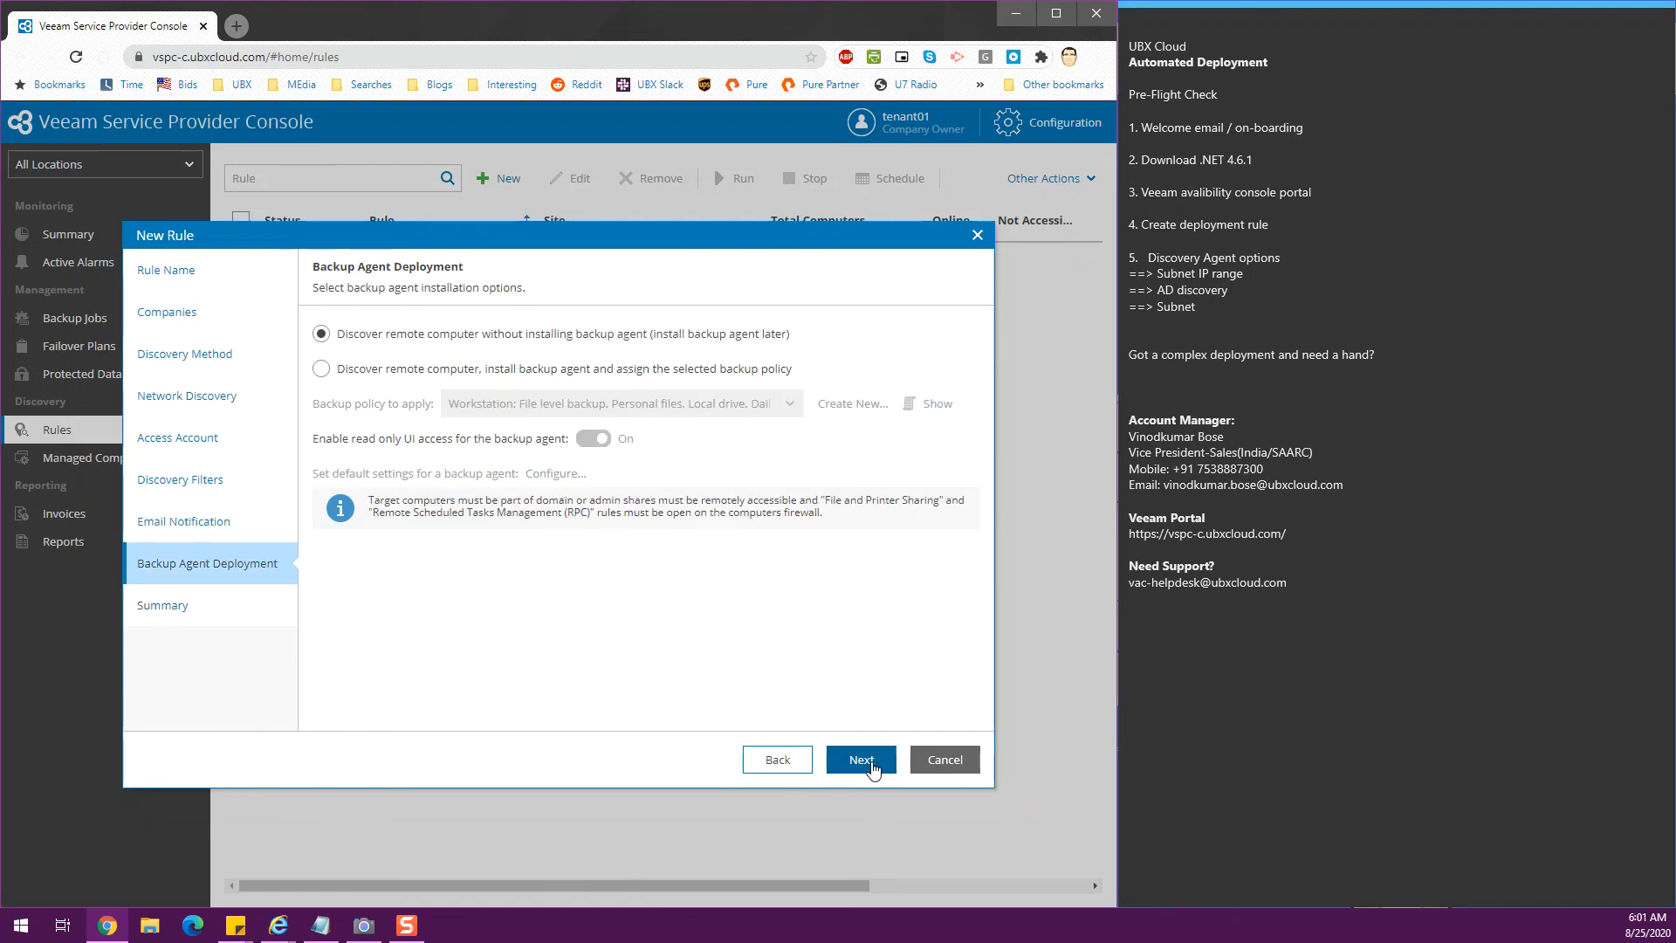
click(535, 371)
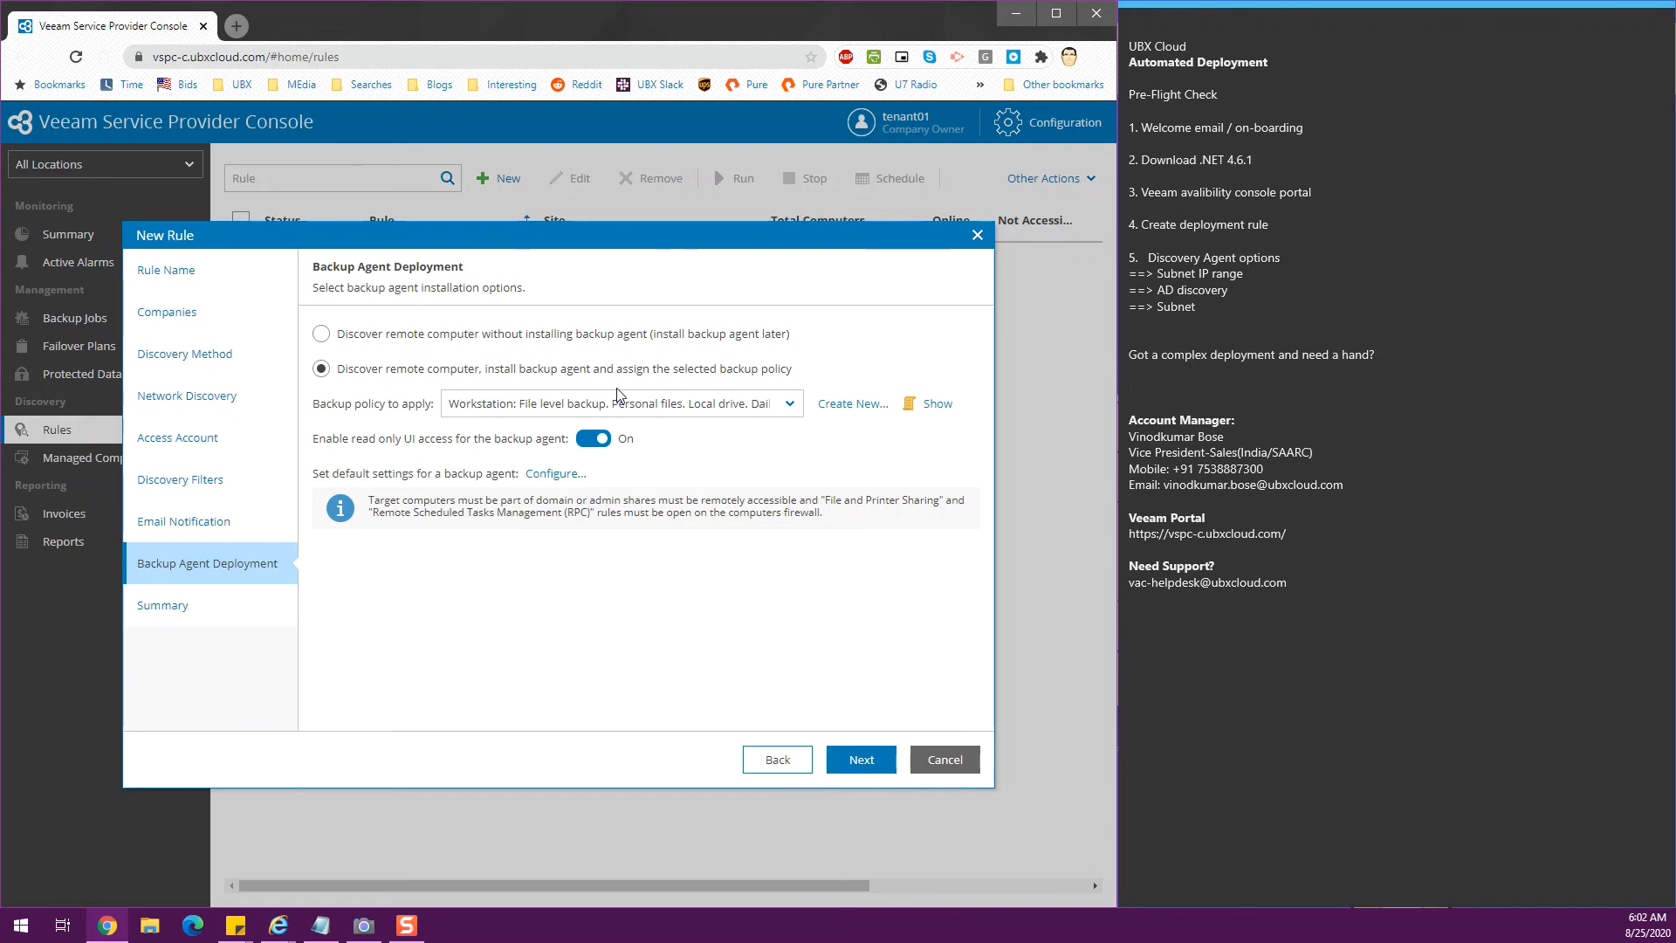
click(707, 405)
click(714, 404)
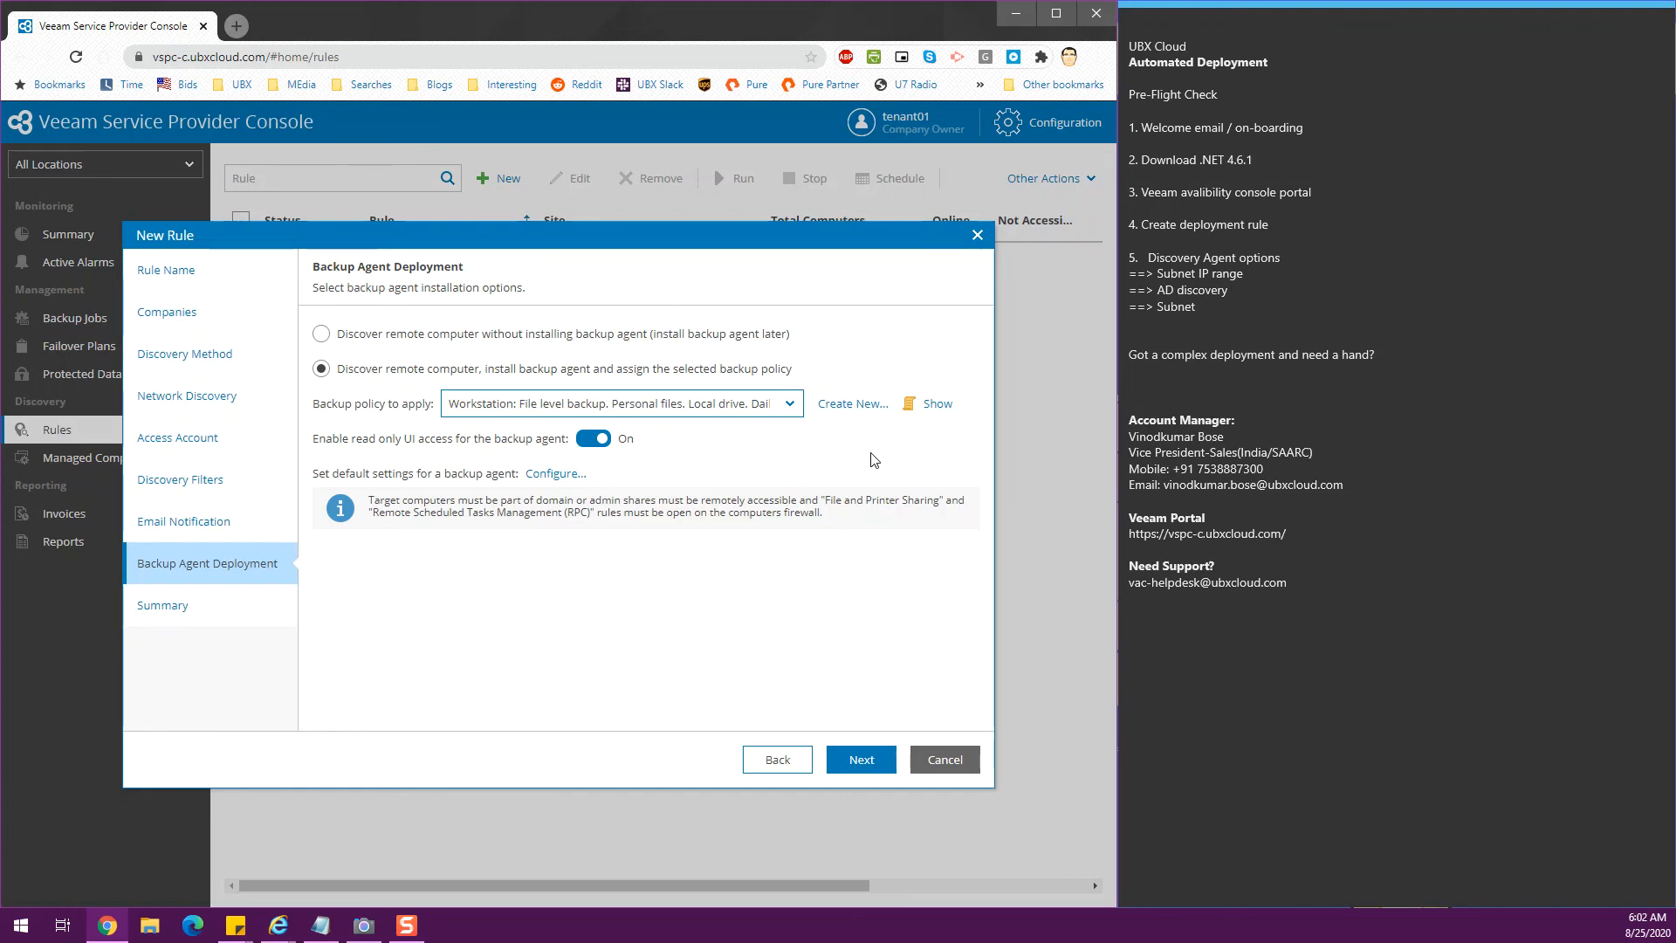
click(768, 404)
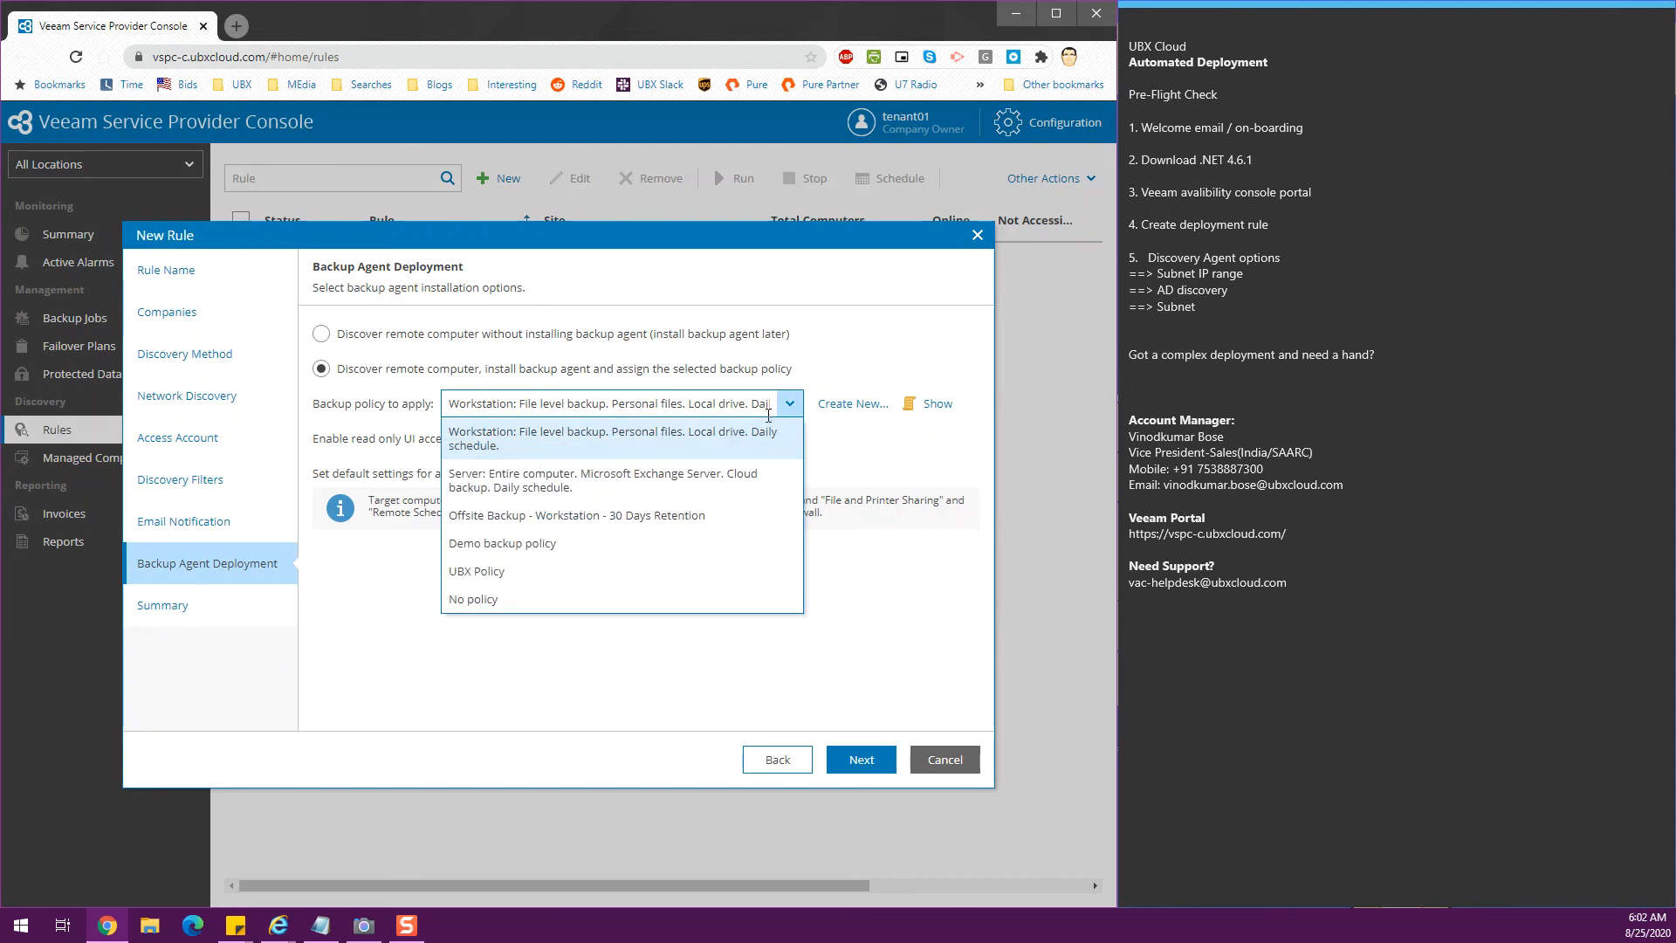
click(848, 352)
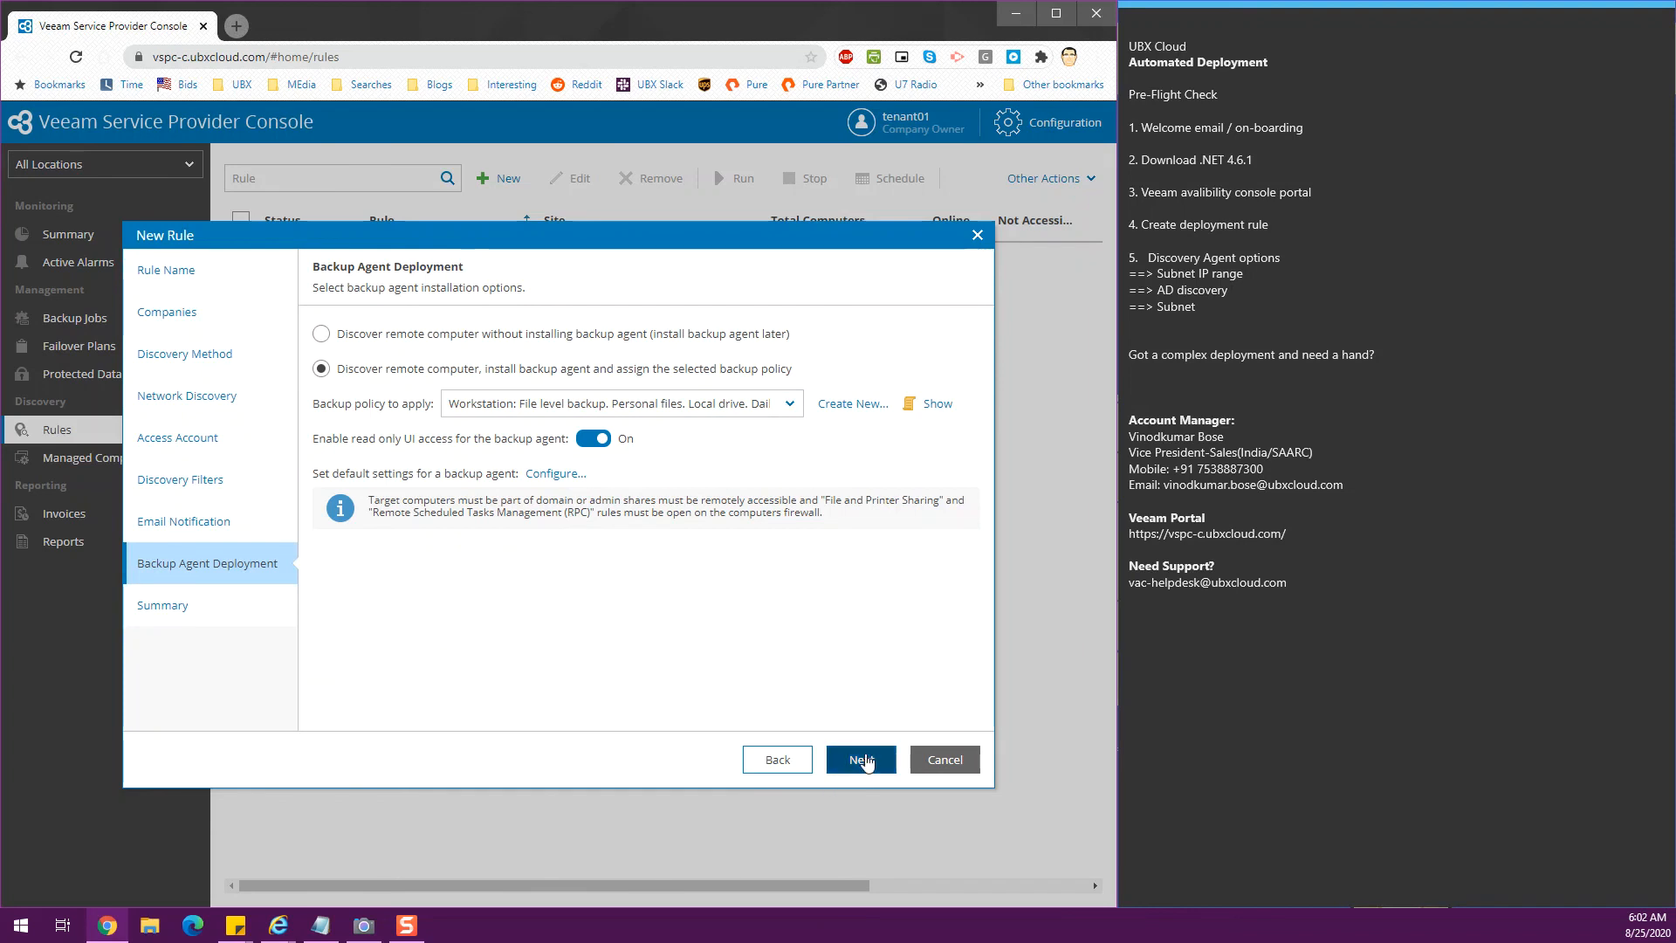
click(835, 771)
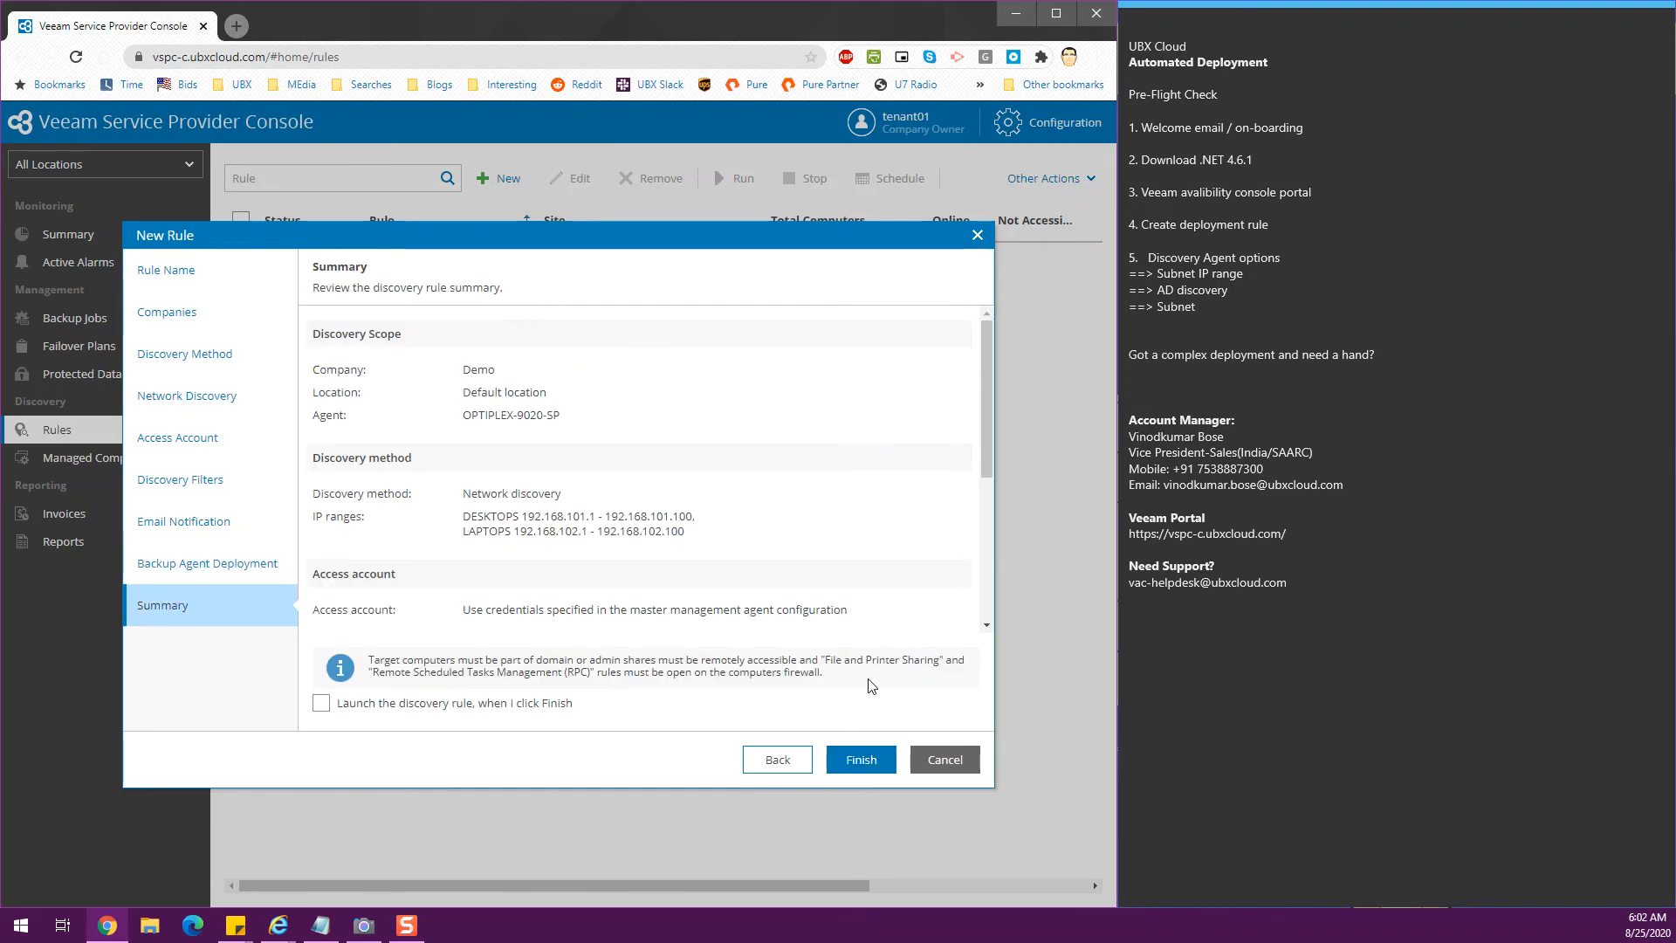